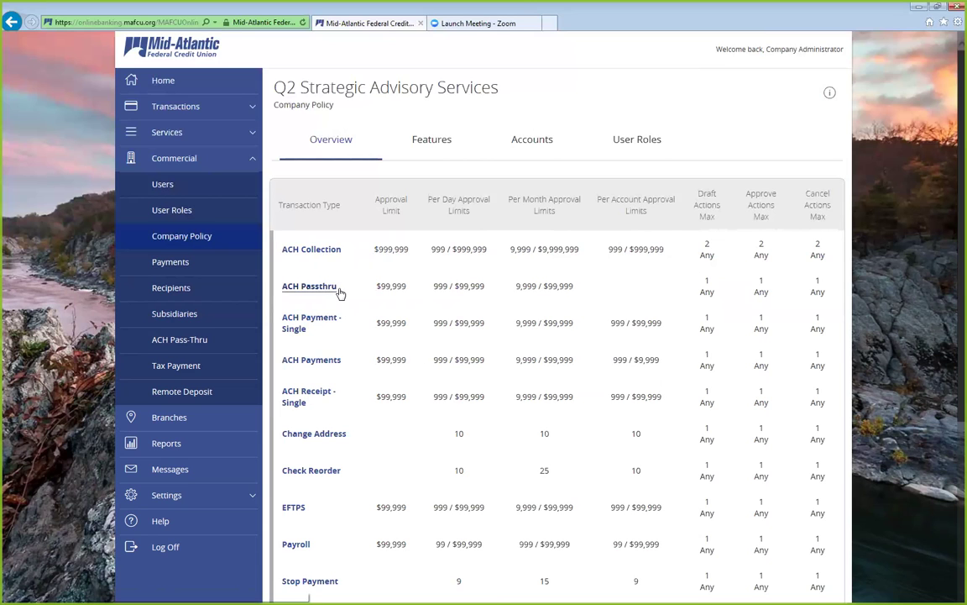
# Open the Wire - Domestic policy and delete both of its existing allowed actions
pyautogui.scroll(-3, 340, 293)
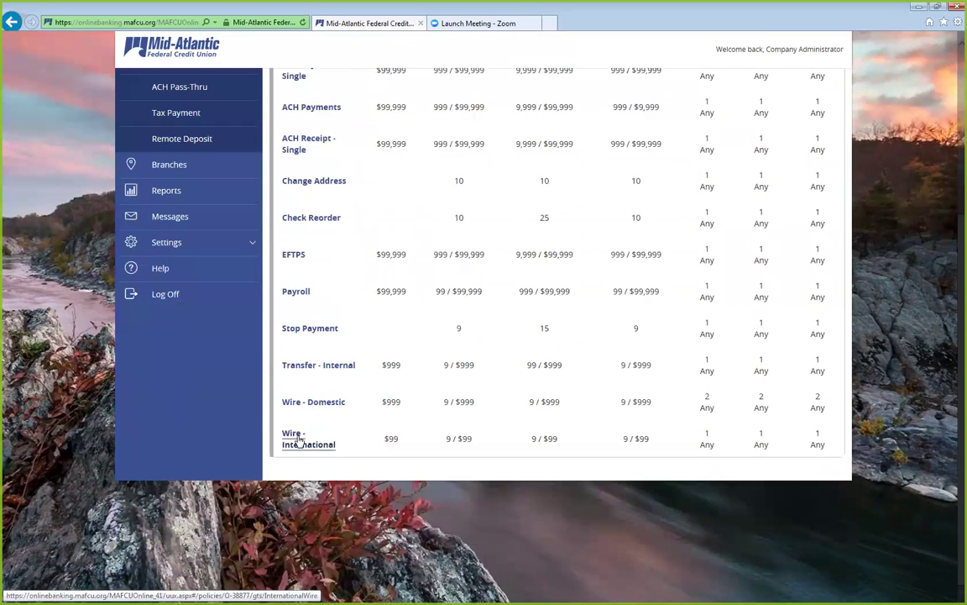
pyautogui.click(313, 402)
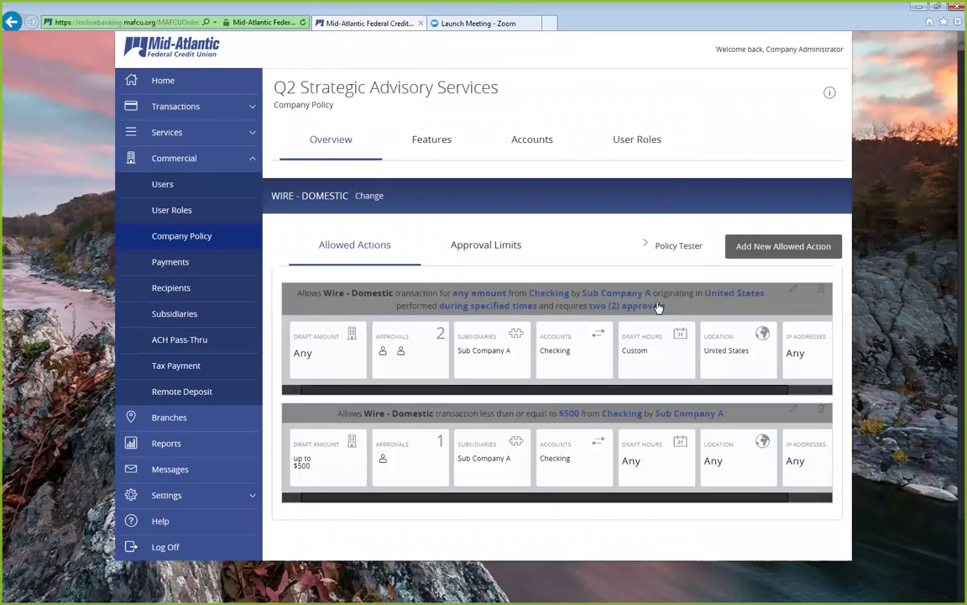
pyautogui.click(826, 296)
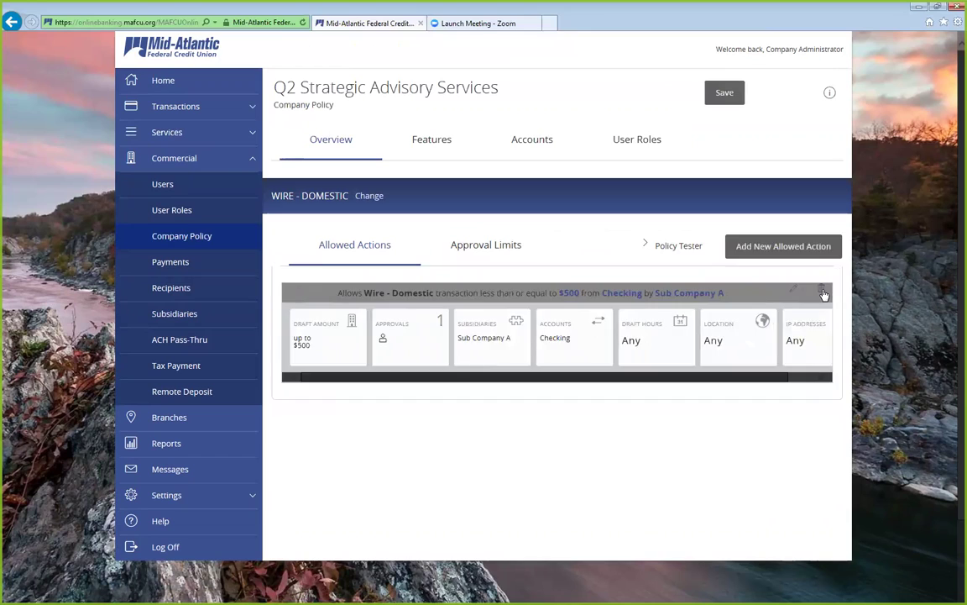
pyautogui.click(825, 294)
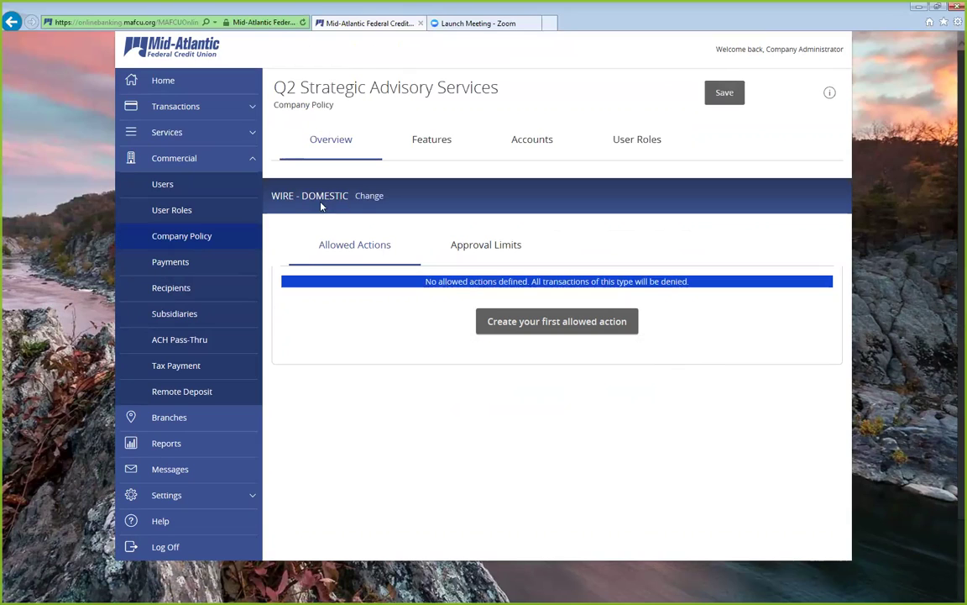
# Create the first allowed action for domestic wires and set its required approvals to 2
pyautogui.click(546, 323)
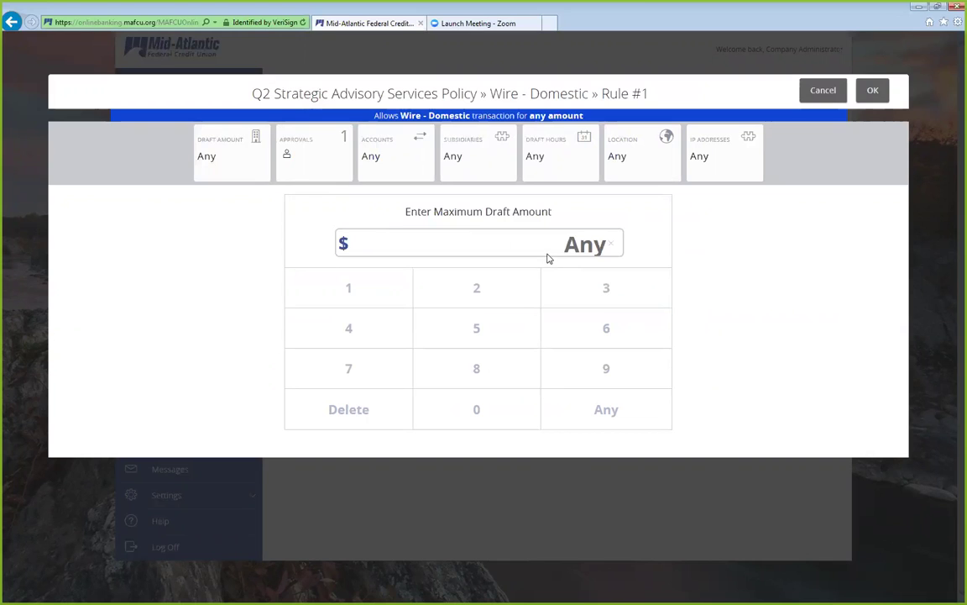
pyautogui.click(326, 163)
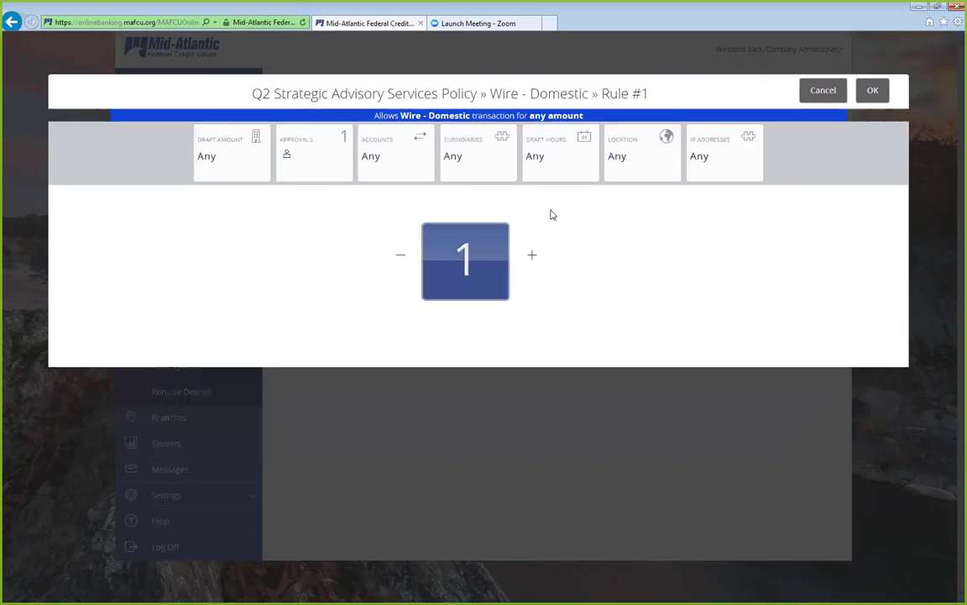
pyautogui.click(531, 257)
pyautogui.click(528, 256)
pyautogui.click(528, 256)
pyautogui.click(528, 256)
pyautogui.click(401, 256)
pyautogui.click(400, 256)
pyautogui.click(401, 256)
# Restrict the rule to the Checking account group and the subsidiary Sub Company A
pyautogui.click(412, 155)
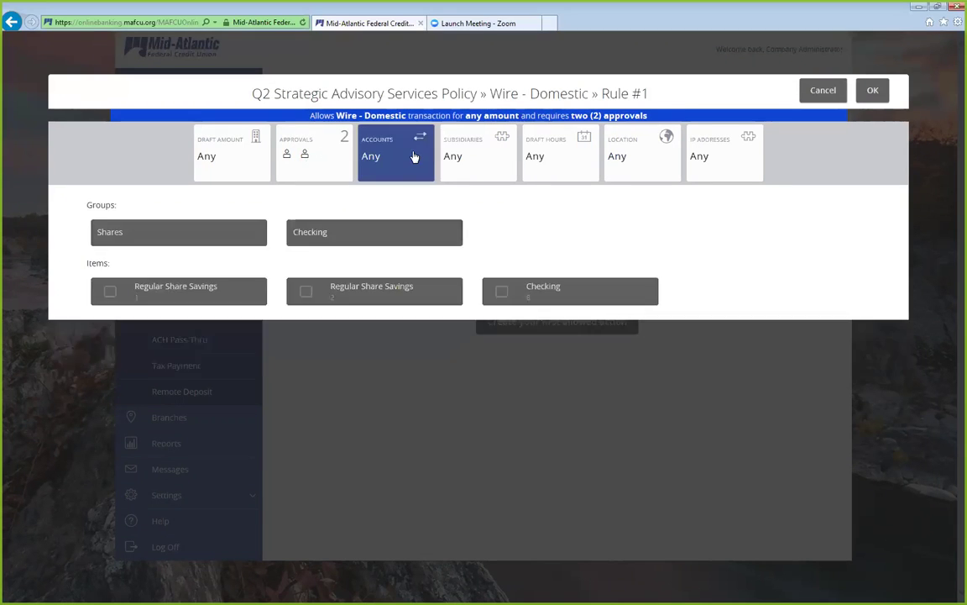
pyautogui.click(378, 233)
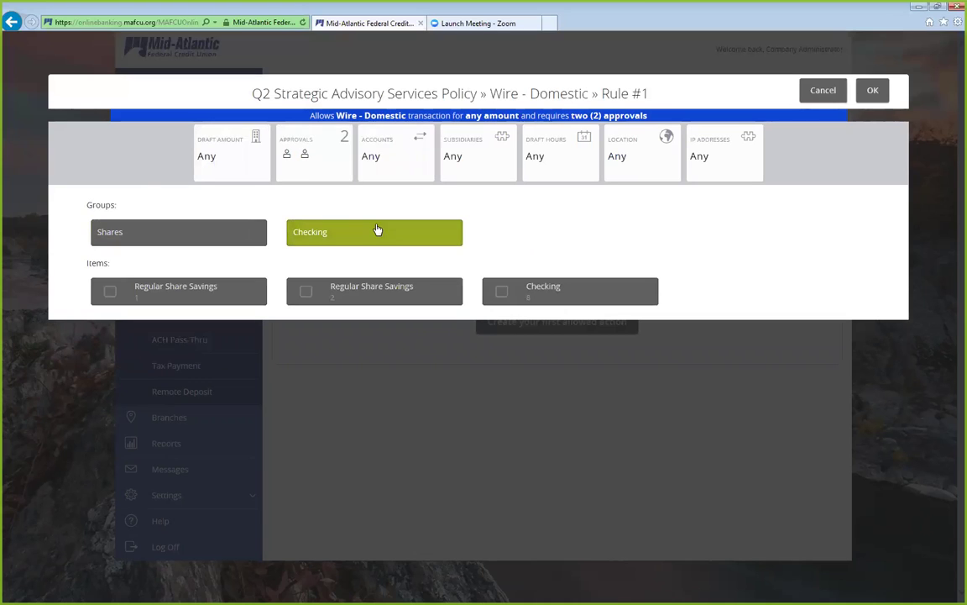
pyautogui.click(209, 242)
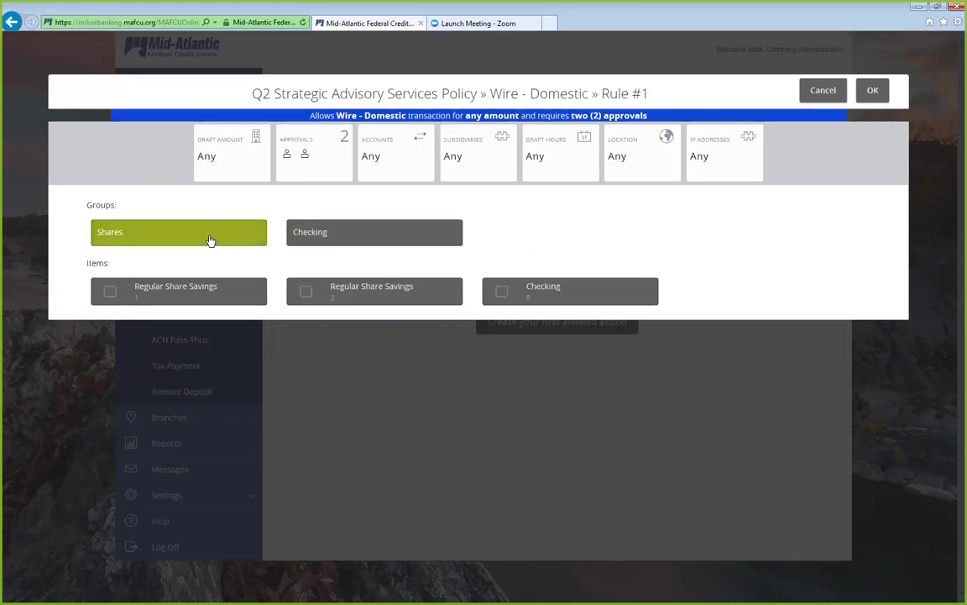
pyautogui.click(357, 241)
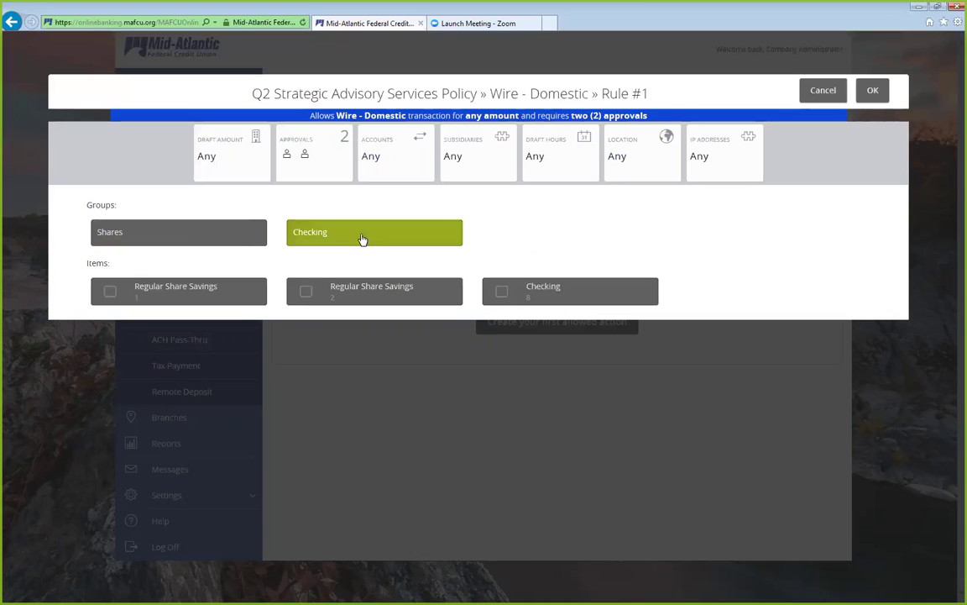
pyautogui.click(462, 164)
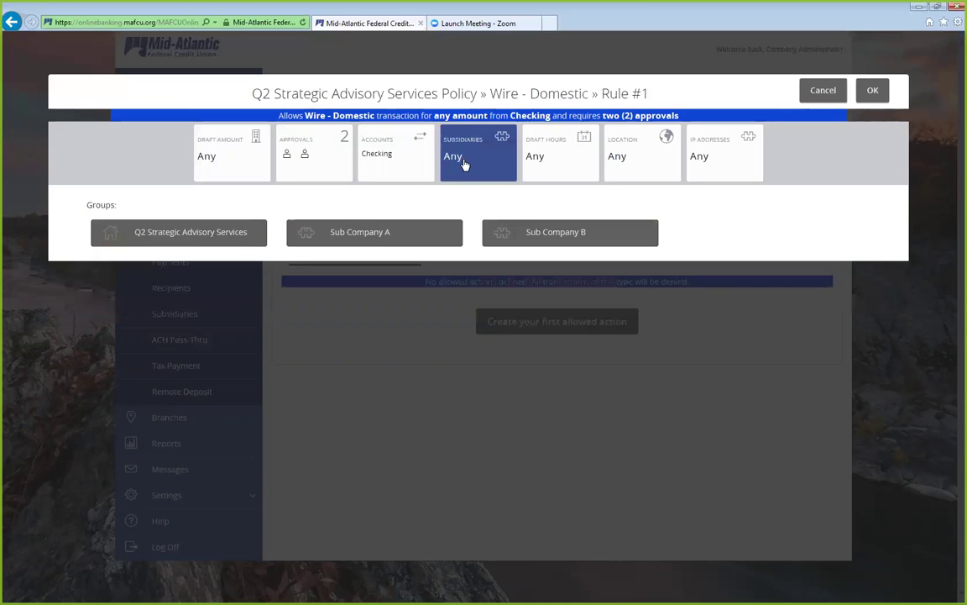
pyautogui.click(379, 233)
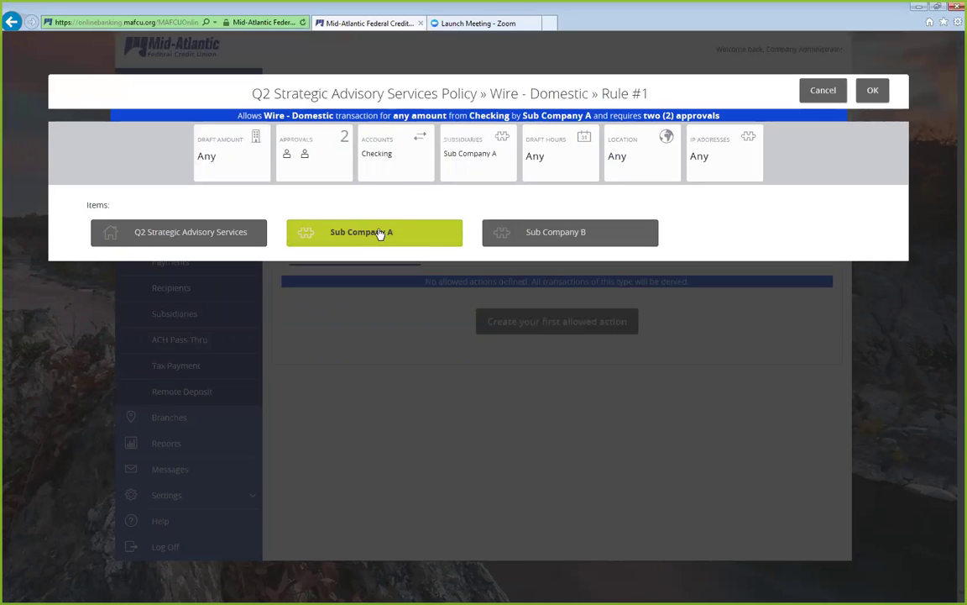
# Allow all draft hours from Monday through Friday in the rule's weekly schedule
pyautogui.click(543, 159)
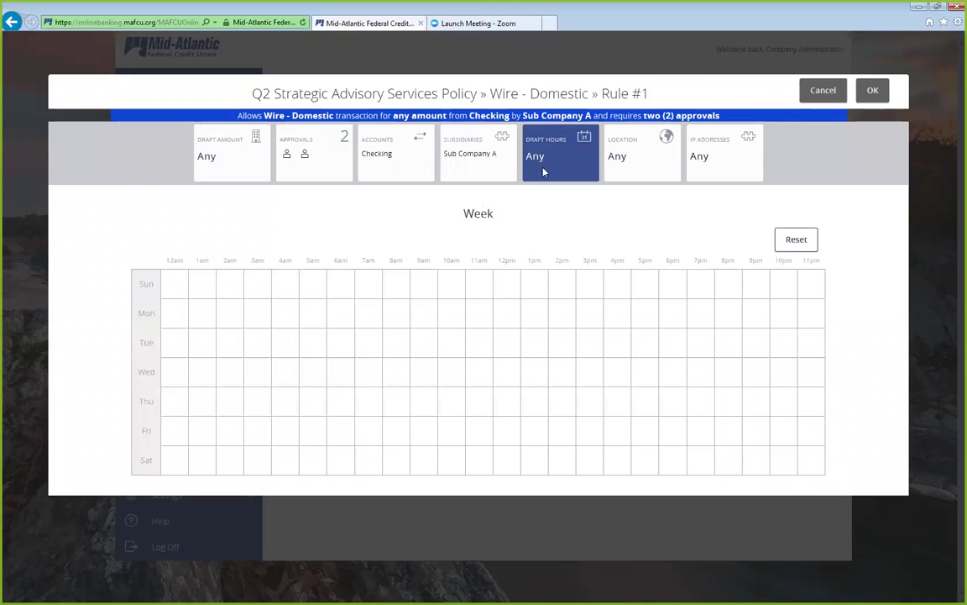
pyautogui.click(146, 317)
pyautogui.click(146, 342)
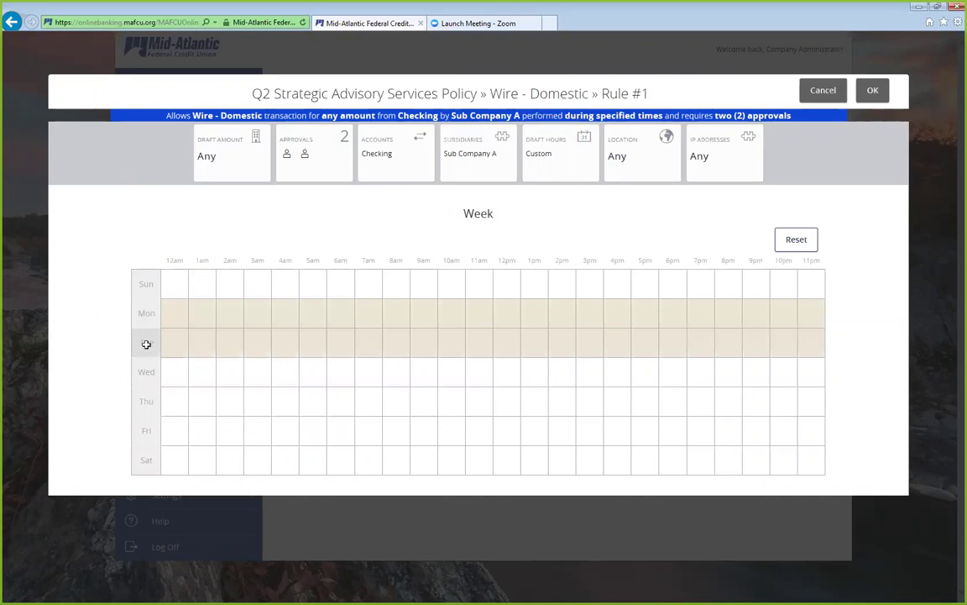
pyautogui.click(146, 371)
pyautogui.click(146, 400)
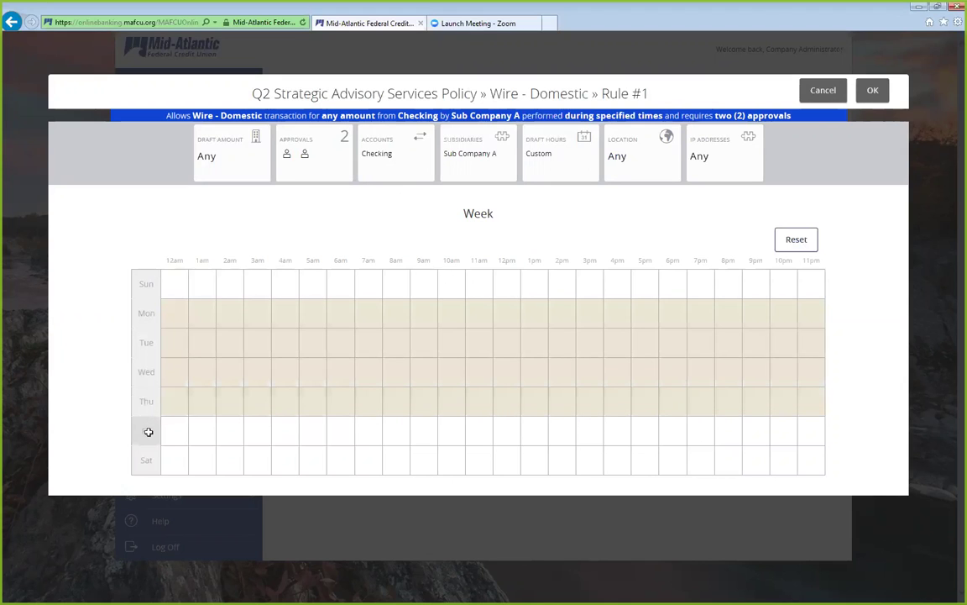
pyautogui.click(145, 429)
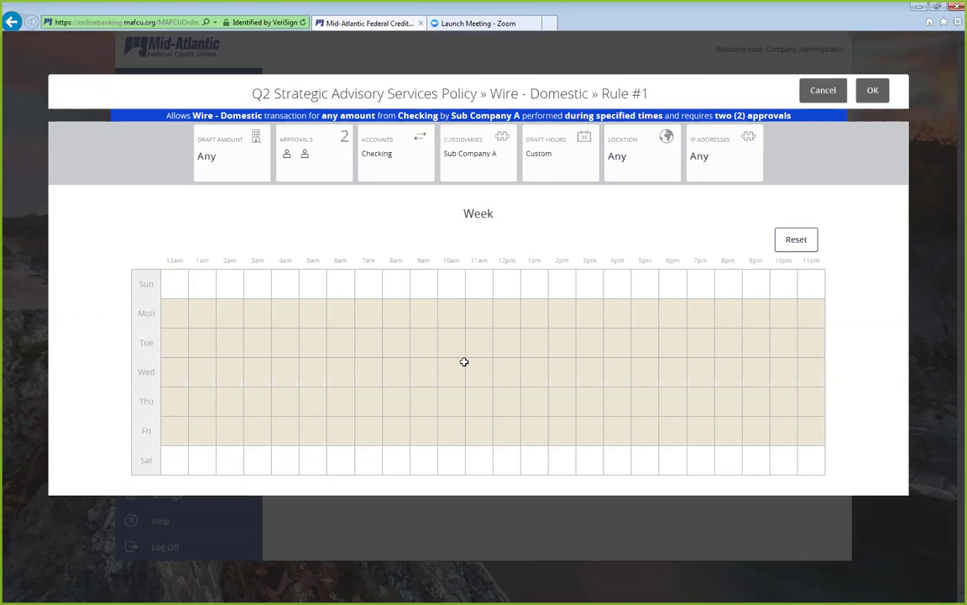
# Remove the 12am through 7am hour slots from the rule's weekday draft hours
pyautogui.doubleClick(174, 260)
pyautogui.click(202, 262)
pyautogui.click(230, 262)
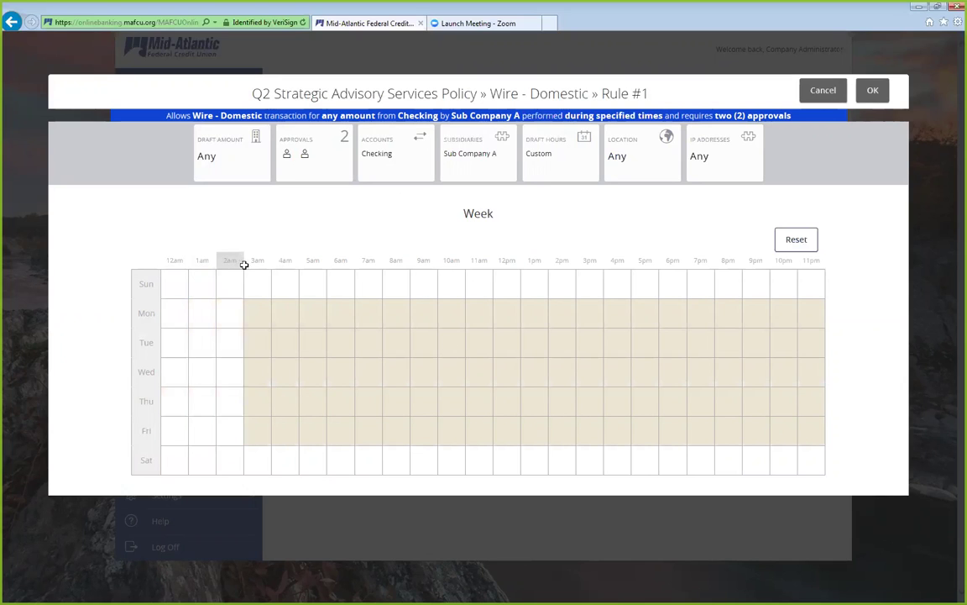
pyautogui.click(257, 262)
pyautogui.click(284, 262)
pyautogui.click(313, 262)
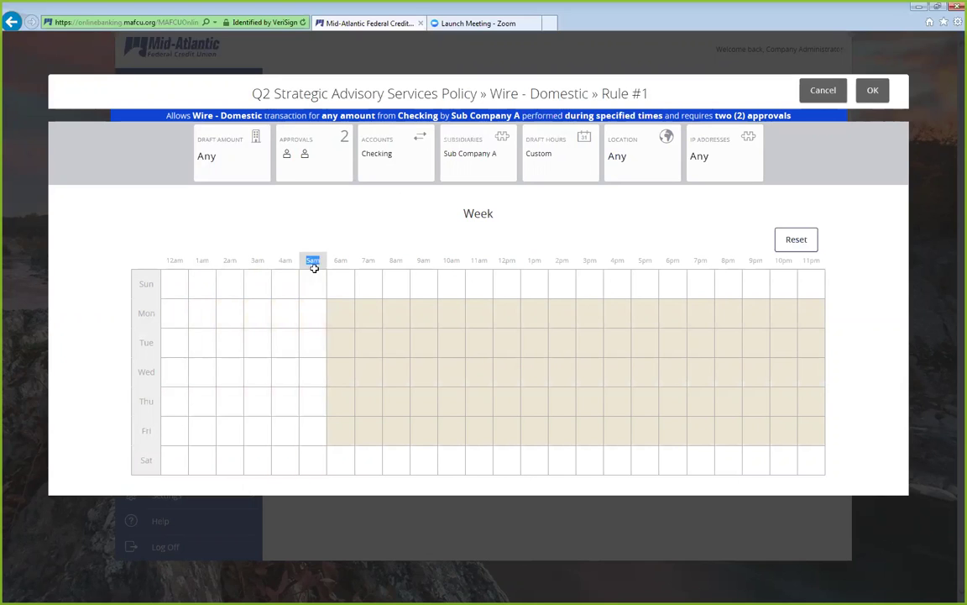
pyautogui.doubleClick(336, 264)
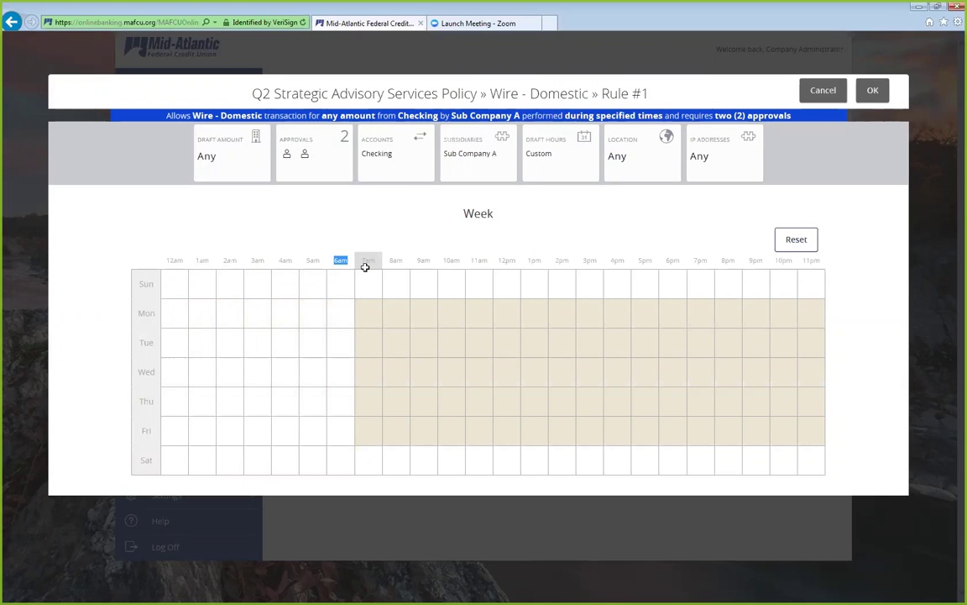
pyautogui.doubleClick(367, 264)
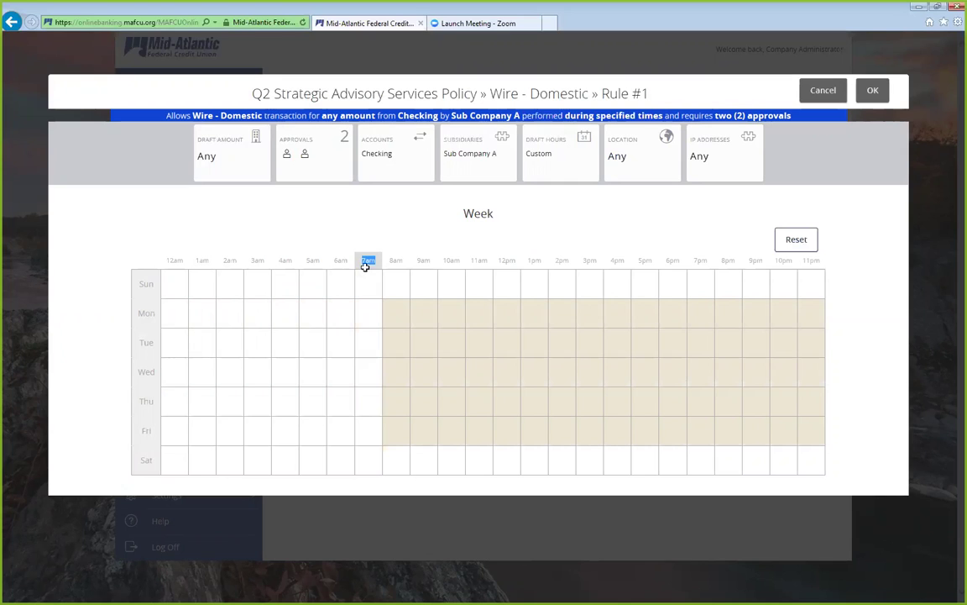
# Remove the 6pm through 11pm slots from the weekday draft hours, plus the 4pm and 5pm slots on Wednesday
pyautogui.doubleClick(672, 263)
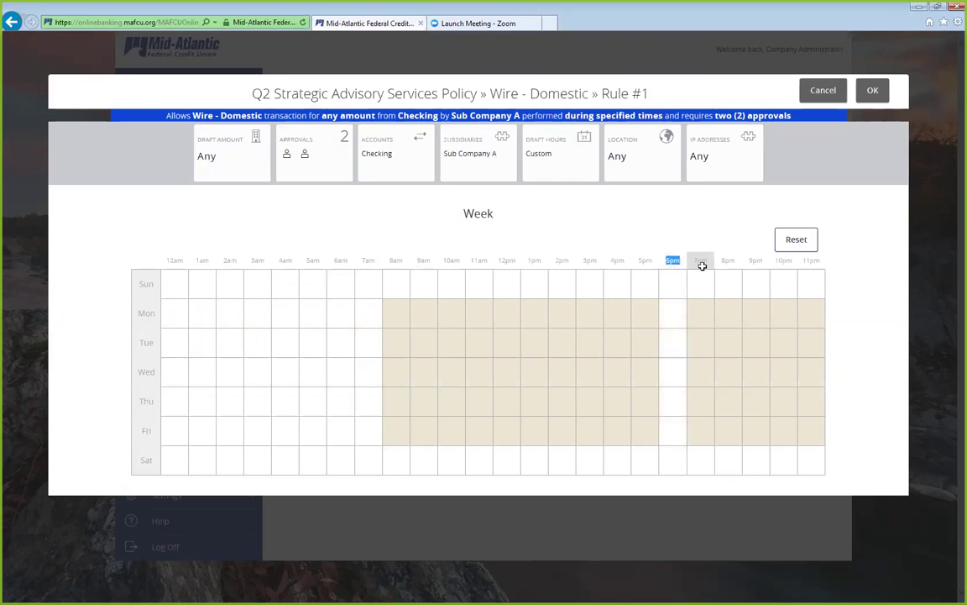
pyautogui.doubleClick(699, 263)
pyautogui.doubleClick(729, 263)
pyautogui.doubleClick(756, 264)
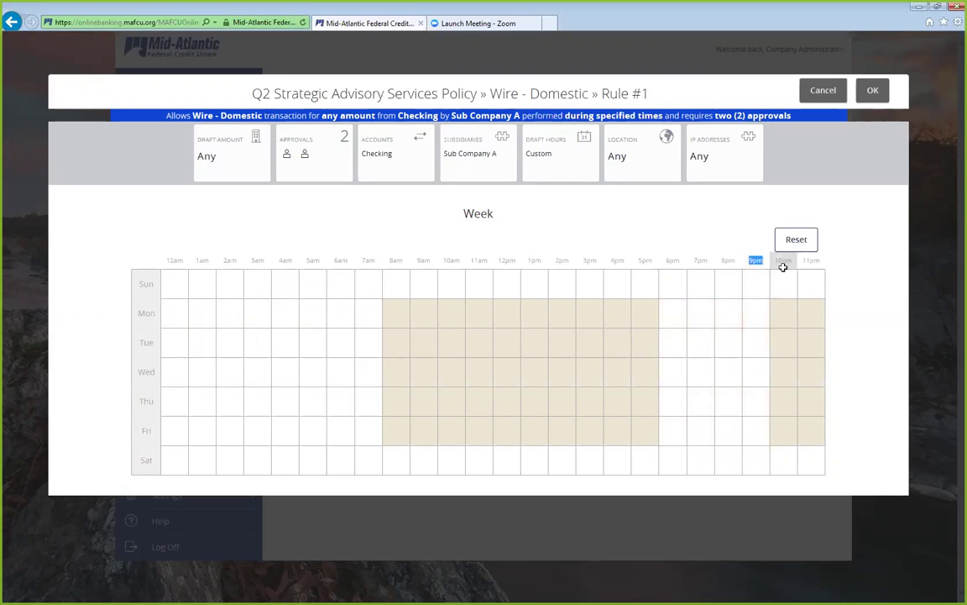
pyautogui.doubleClick(783, 264)
pyautogui.doubleClick(804, 265)
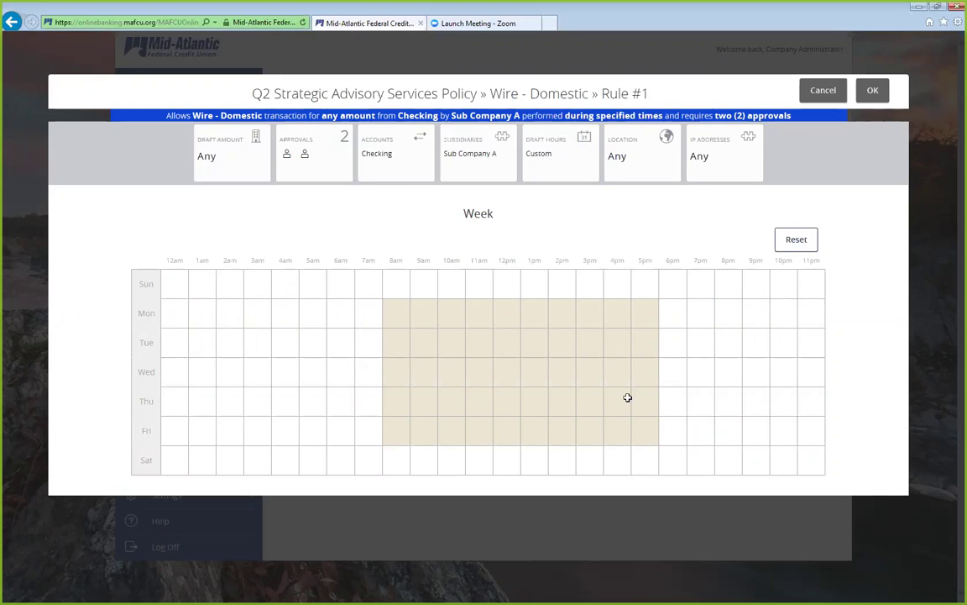
pyautogui.click(651, 379)
pyautogui.click(626, 380)
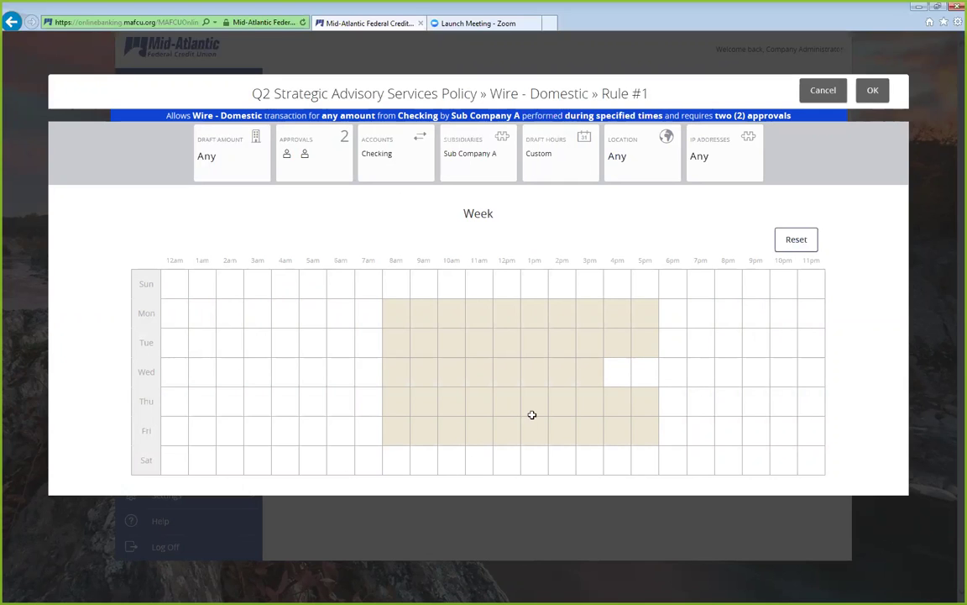
# Permit only United States as the rule's location, view its IP address restriction, and confirm Rule #1
pyautogui.click(318, 151)
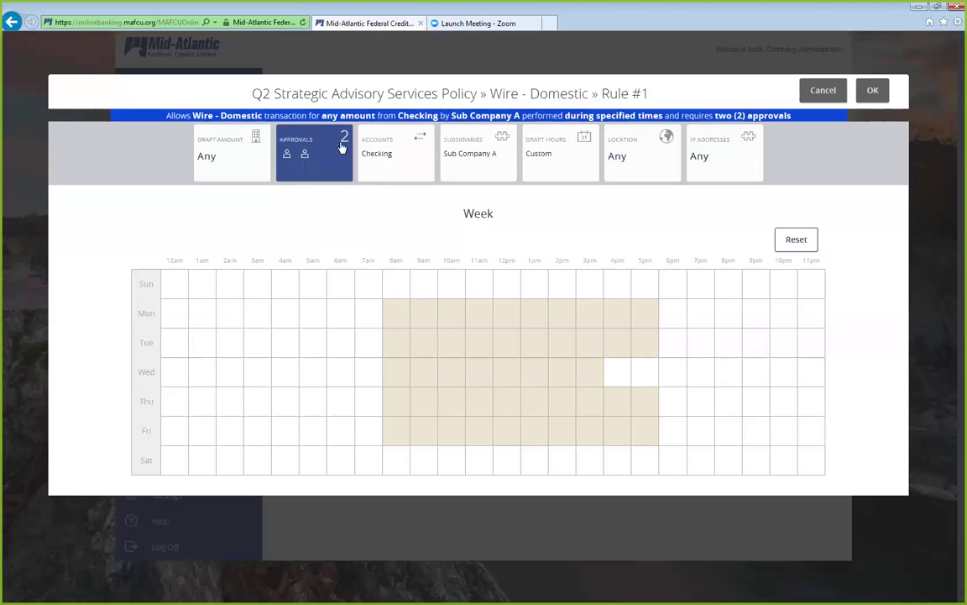
pyautogui.click(630, 161)
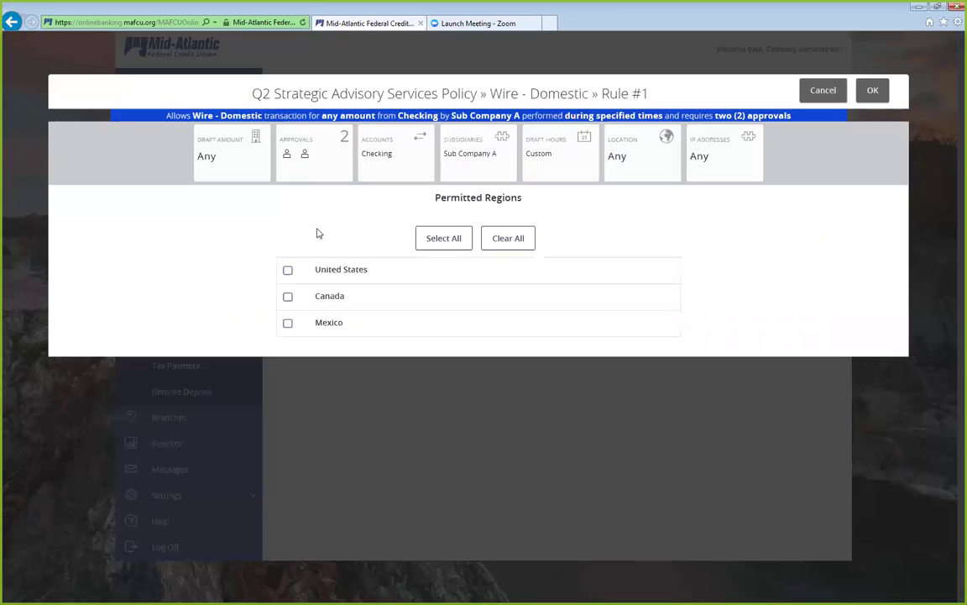
pyautogui.click(287, 270)
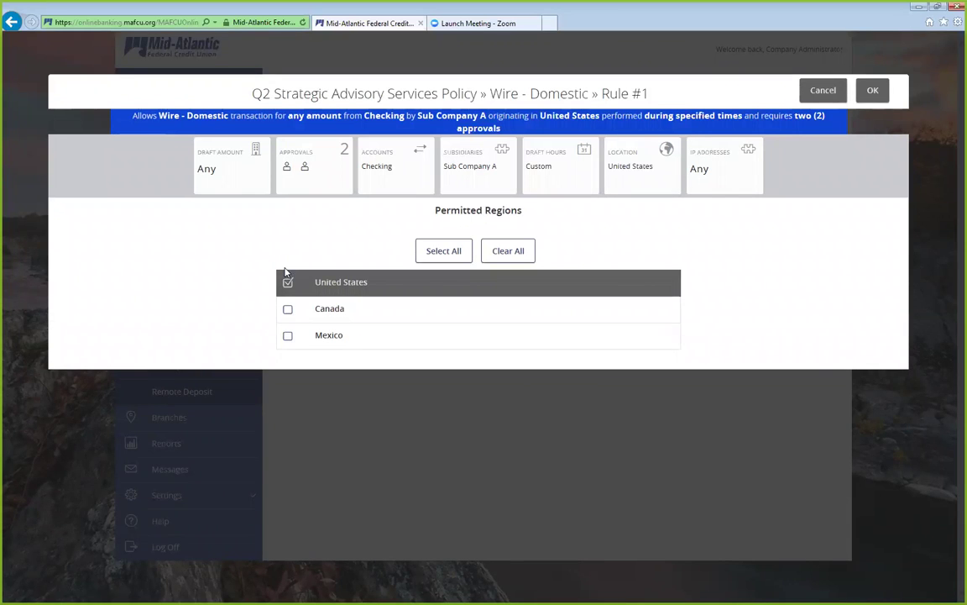
pyautogui.click(737, 162)
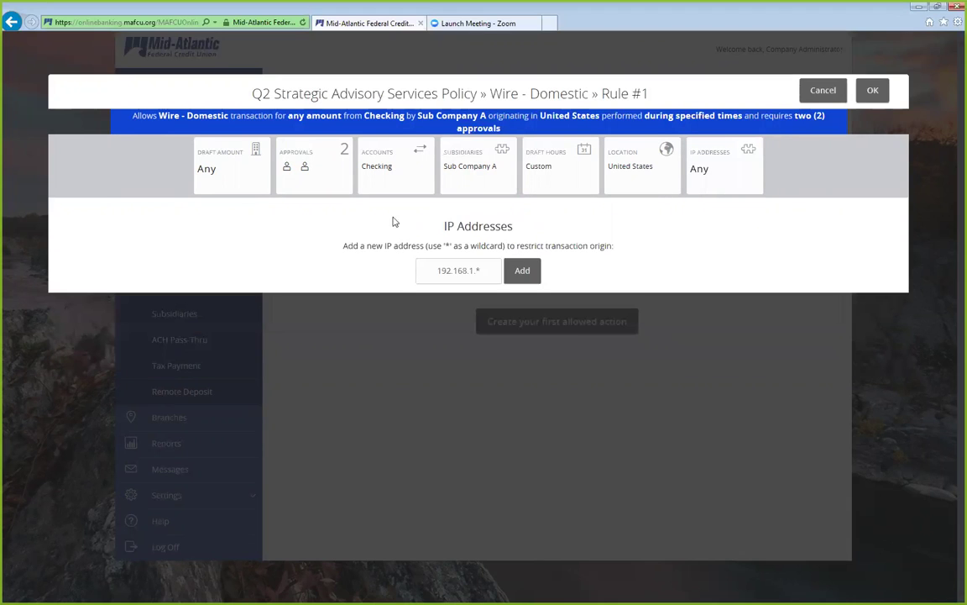
pyautogui.click(475, 271)
pyautogui.write('192.168.1.*')
pyautogui.click(874, 92)
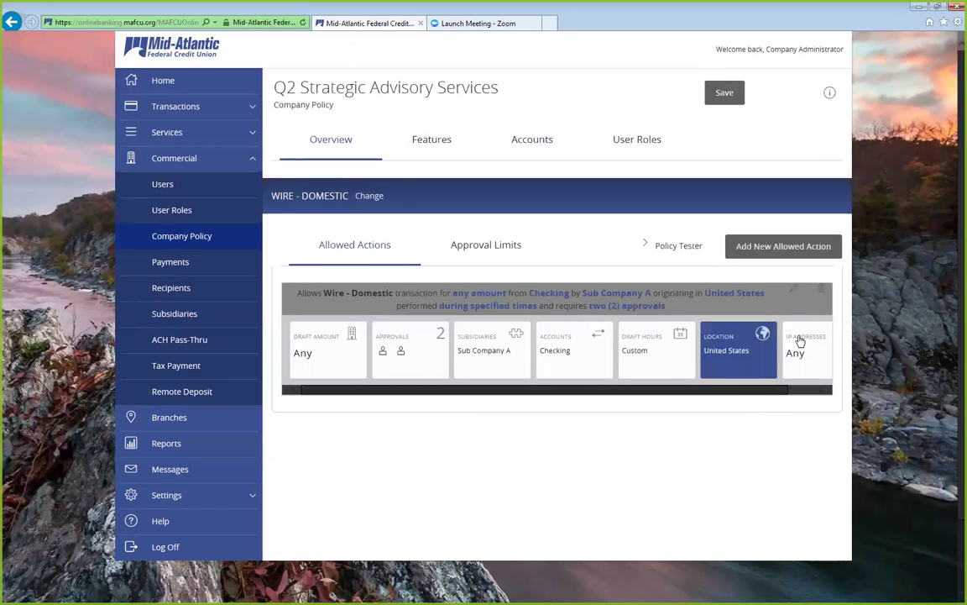
# Add a second allowed action with a maximum draft amount of $500 and open its approvals setting
pyautogui.click(798, 247)
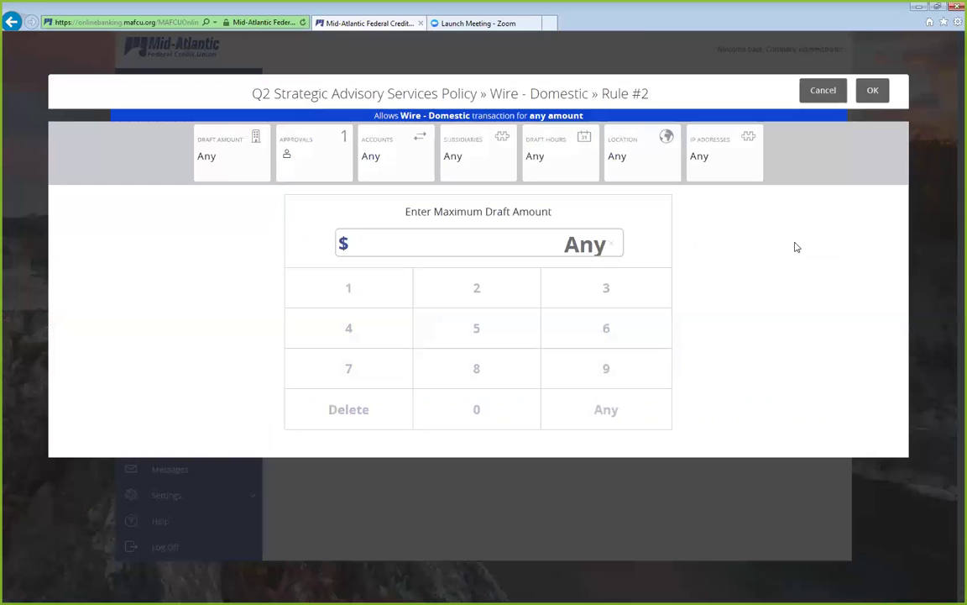
pyautogui.click(502, 334)
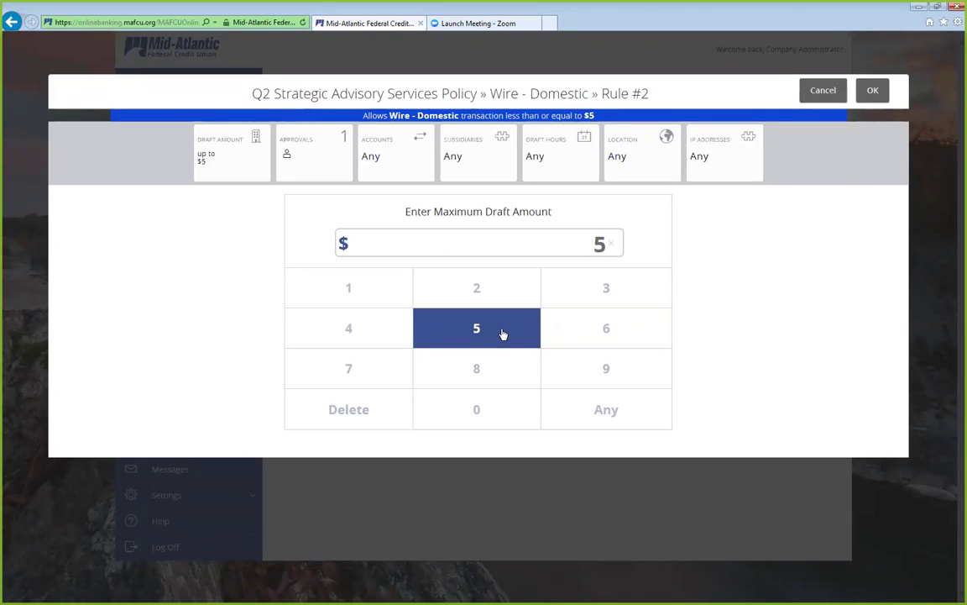
pyautogui.click(490, 410)
pyautogui.click(490, 410)
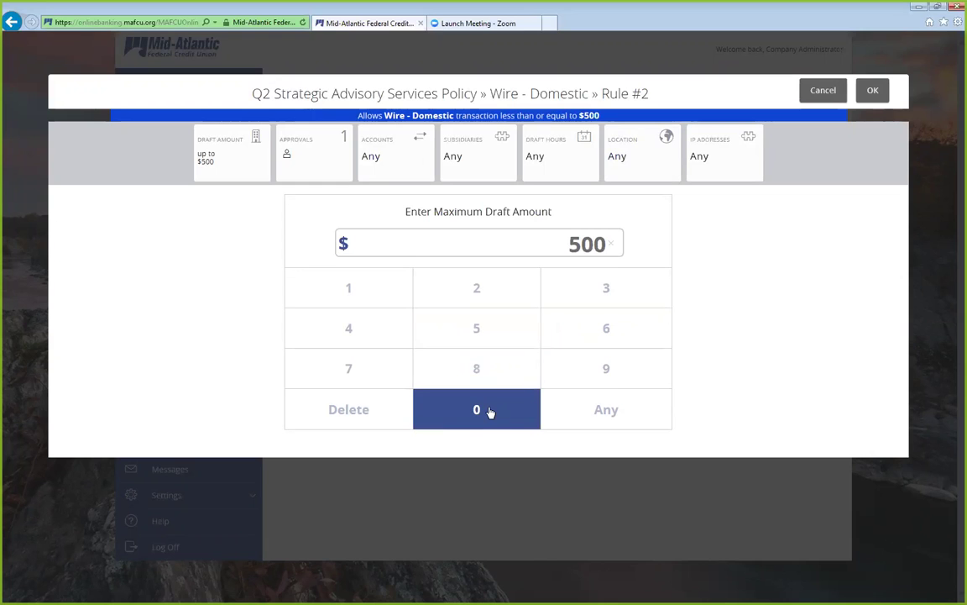
pyautogui.click(336, 162)
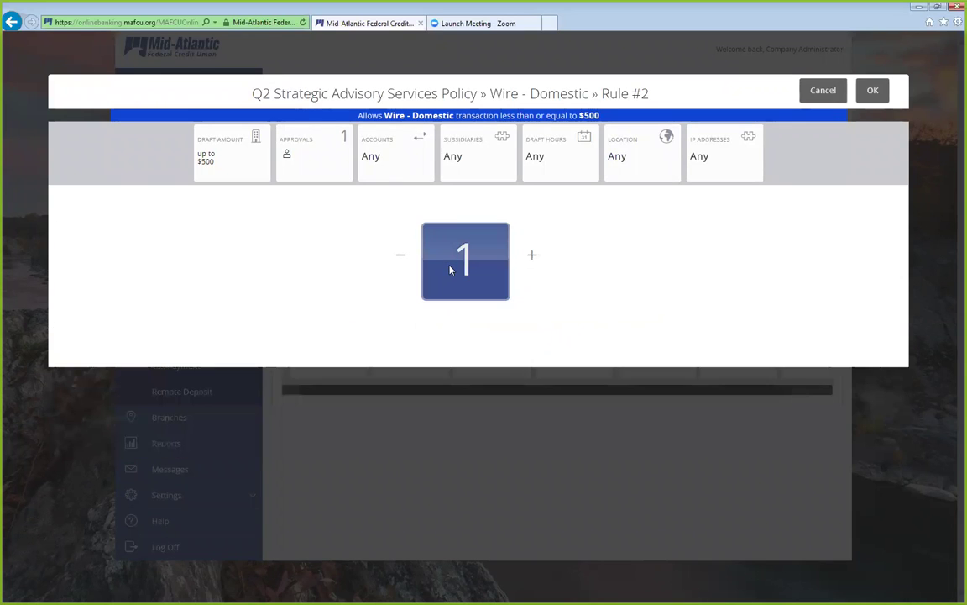
# Restrict Rule #2 to the Checking account group and the subsidiaries Sub Company A and Sub Company B
pyautogui.click(408, 156)
pyautogui.click(370, 234)
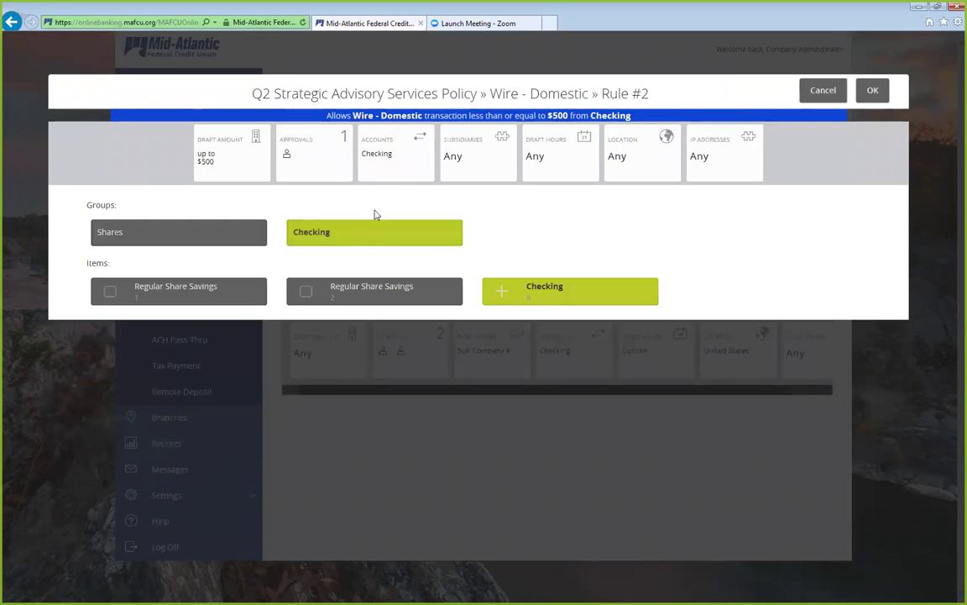
pyautogui.click(462, 171)
pyautogui.click(528, 233)
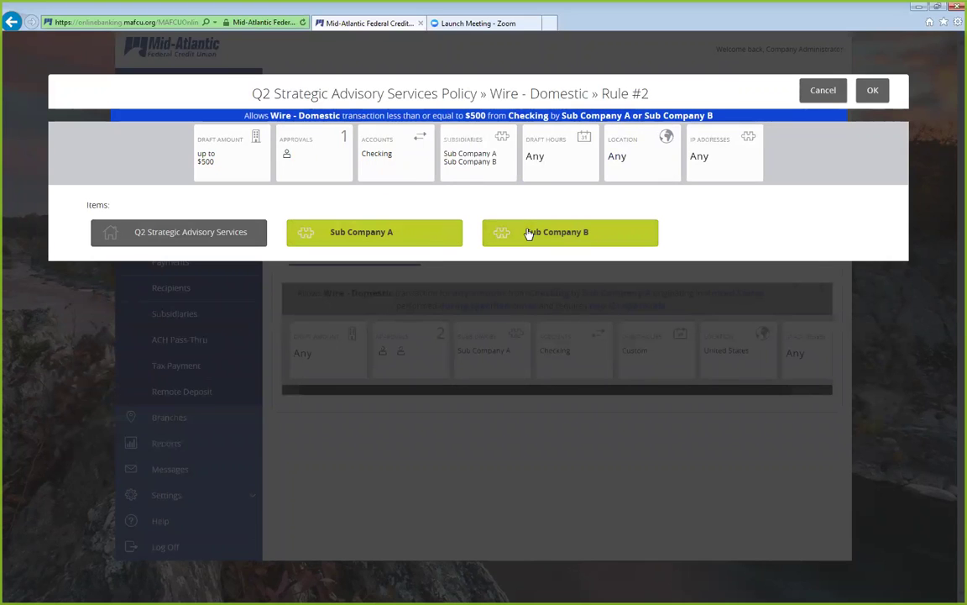
# Limit Rule #2's draft hours to Monday through Friday without the 12am through 7am slots, view its permitted regions, and confirm the rule
pyautogui.click(551, 151)
pyautogui.moveTo(147, 326); pyautogui.dragTo(143, 439)
pyautogui.doubleClick(185, 262)
pyautogui.doubleClick(202, 261)
pyautogui.doubleClick(229, 262)
pyautogui.doubleClick(262, 262)
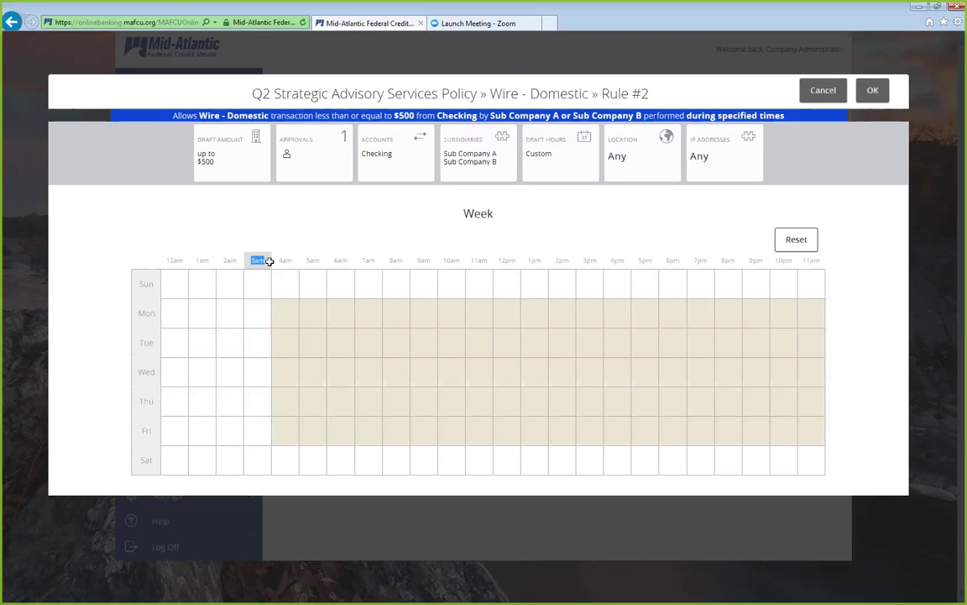
pyautogui.doubleClick(285, 261)
pyautogui.doubleClick(312, 261)
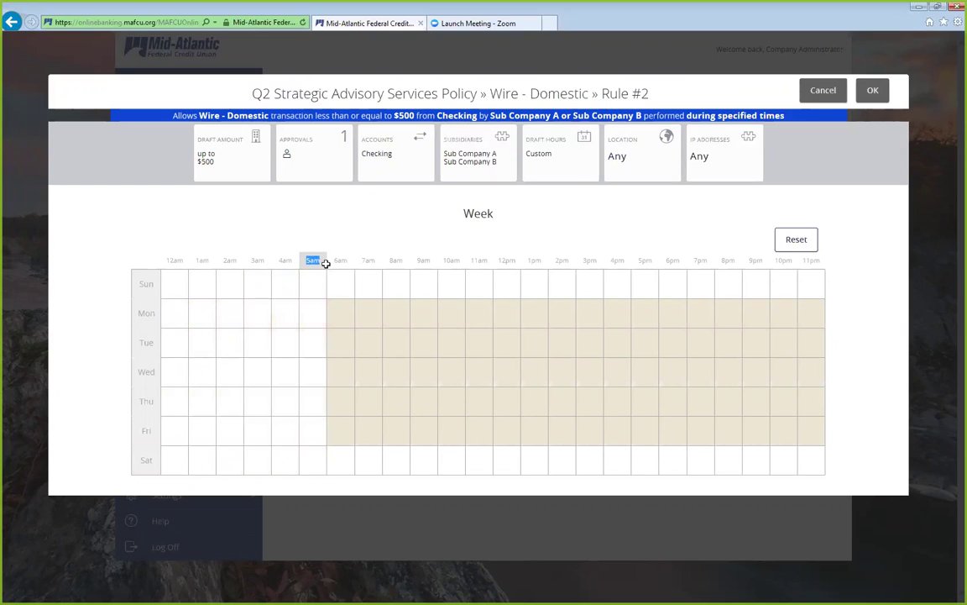
pyautogui.doubleClick(340, 261)
pyautogui.doubleClick(368, 261)
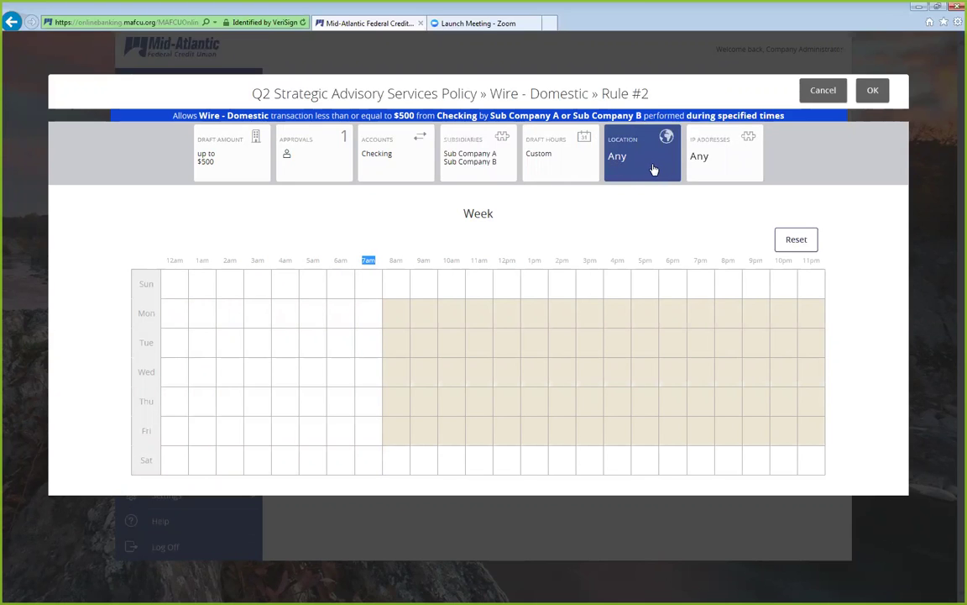
pyautogui.click(654, 169)
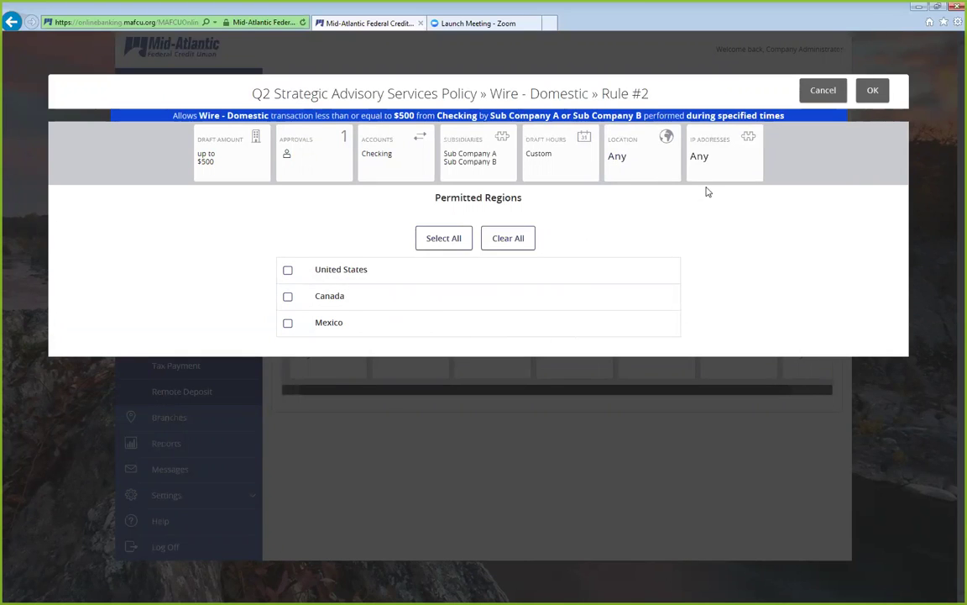
pyautogui.click(872, 89)
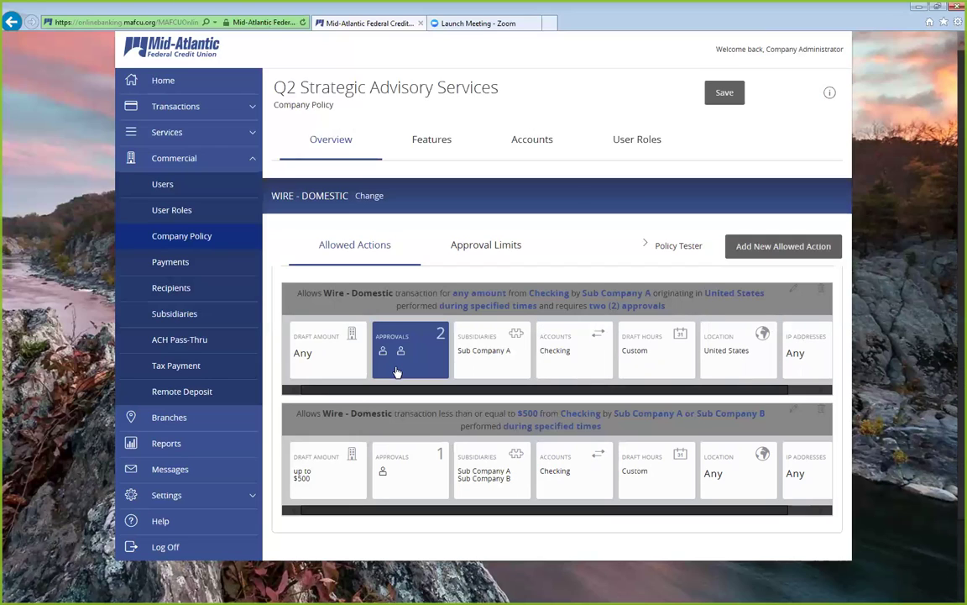
# Review the domestic wire approval limits, then the company policy's features and account permissions
pyautogui.click(489, 249)
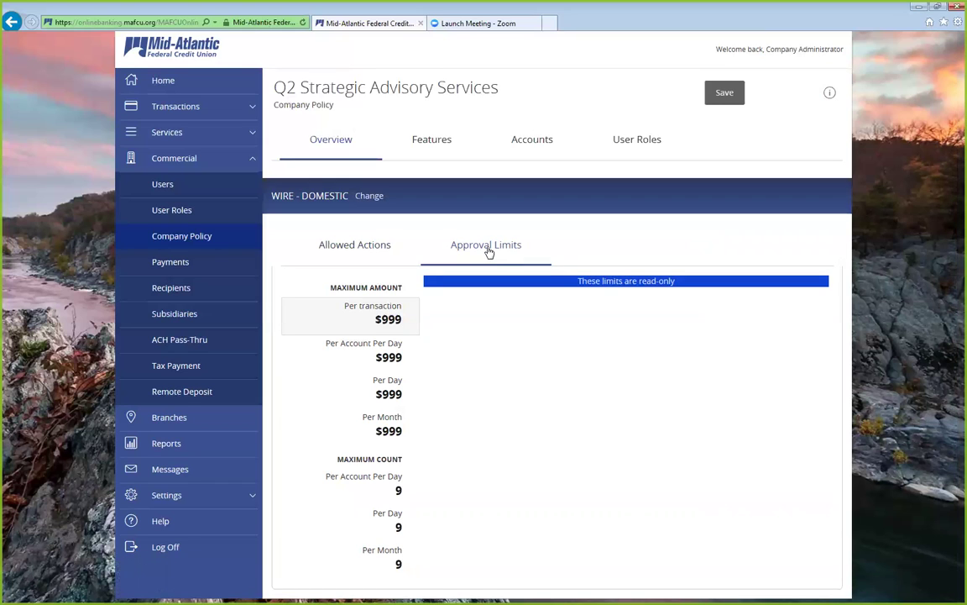
pyautogui.click(382, 248)
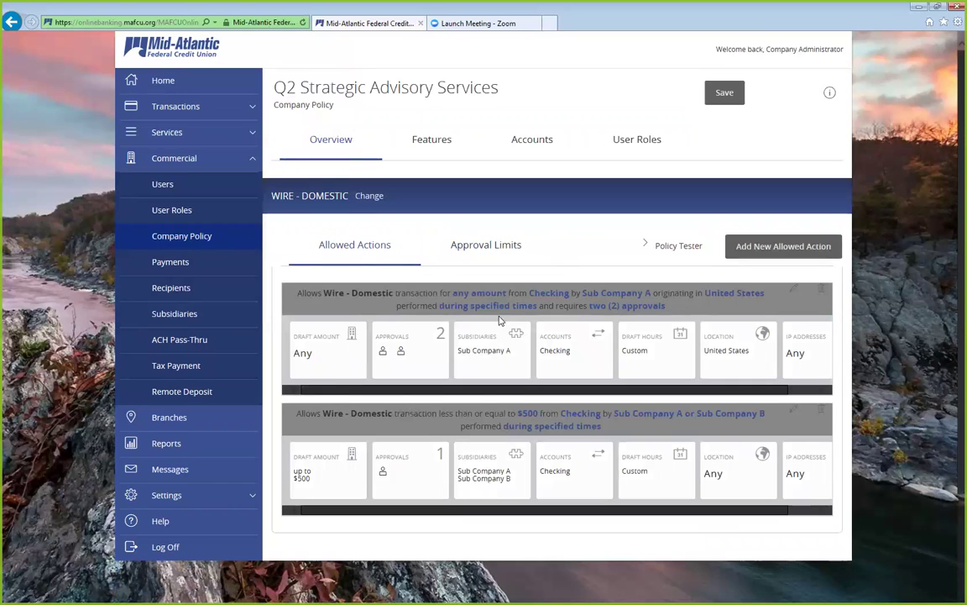
pyautogui.click(438, 149)
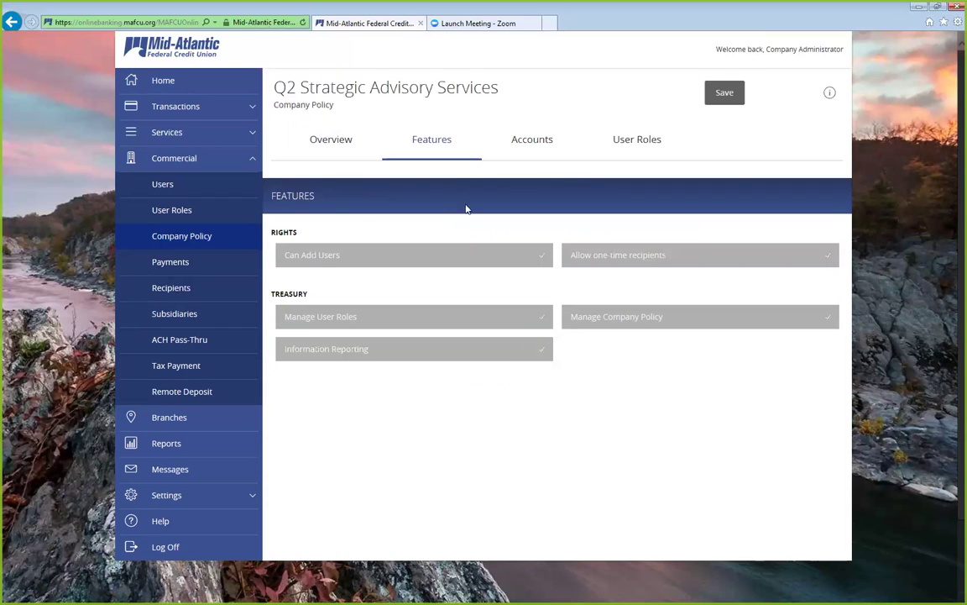
pyautogui.click(529, 144)
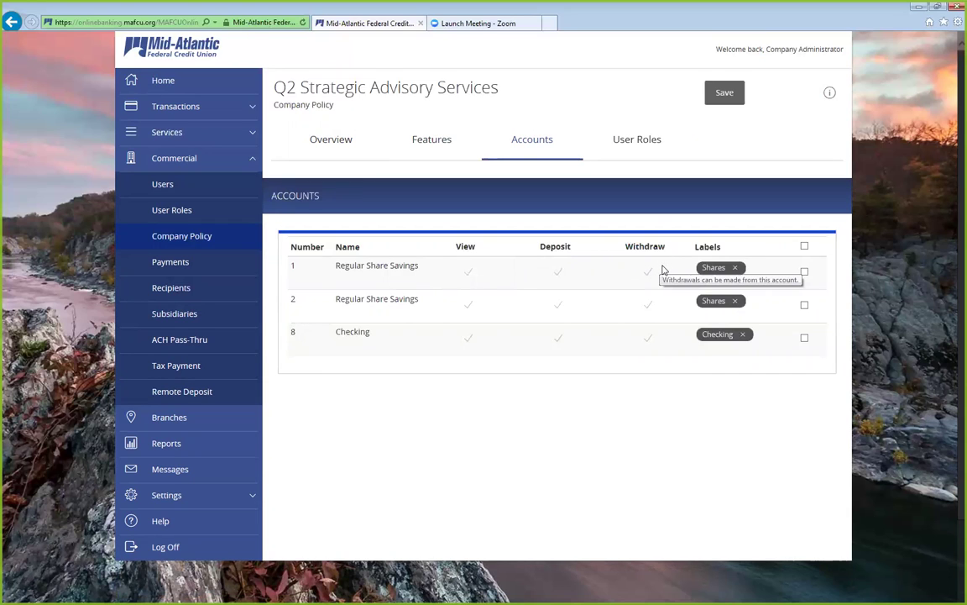
# Keep the pending company policy edits instead of discarding them, and save the policy
pyautogui.click(639, 142)
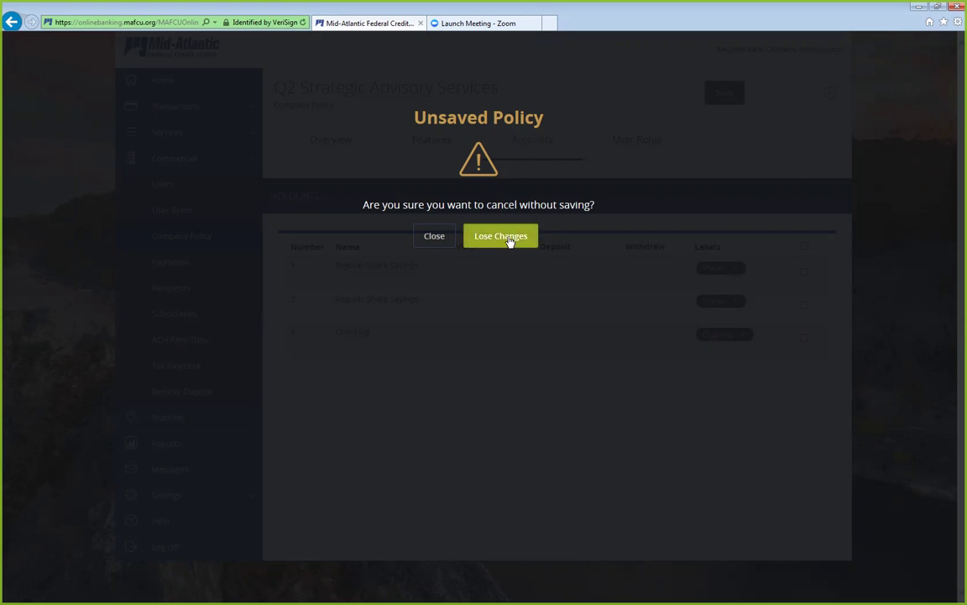
pyautogui.click(432, 239)
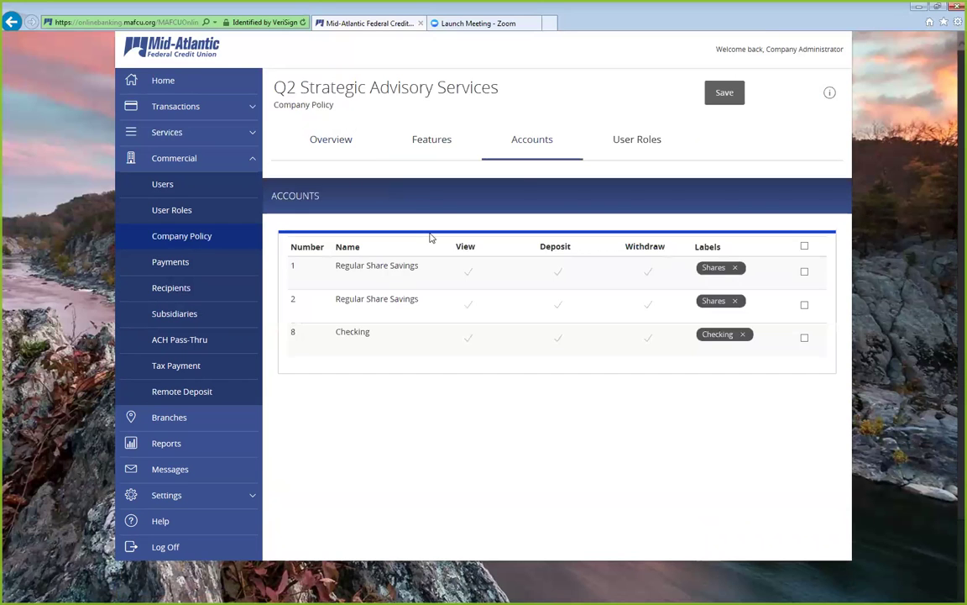
pyautogui.click(729, 95)
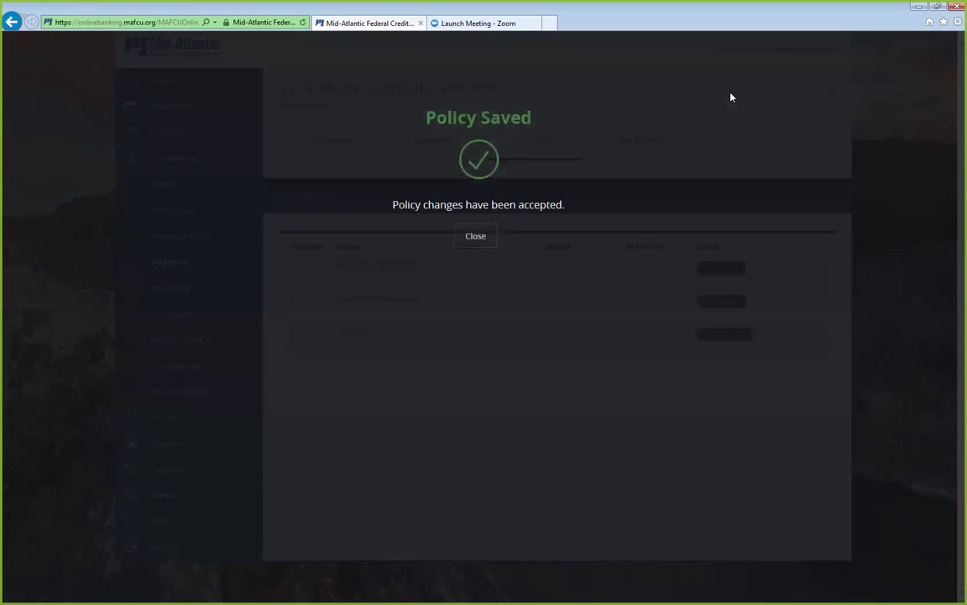
pyautogui.click(475, 236)
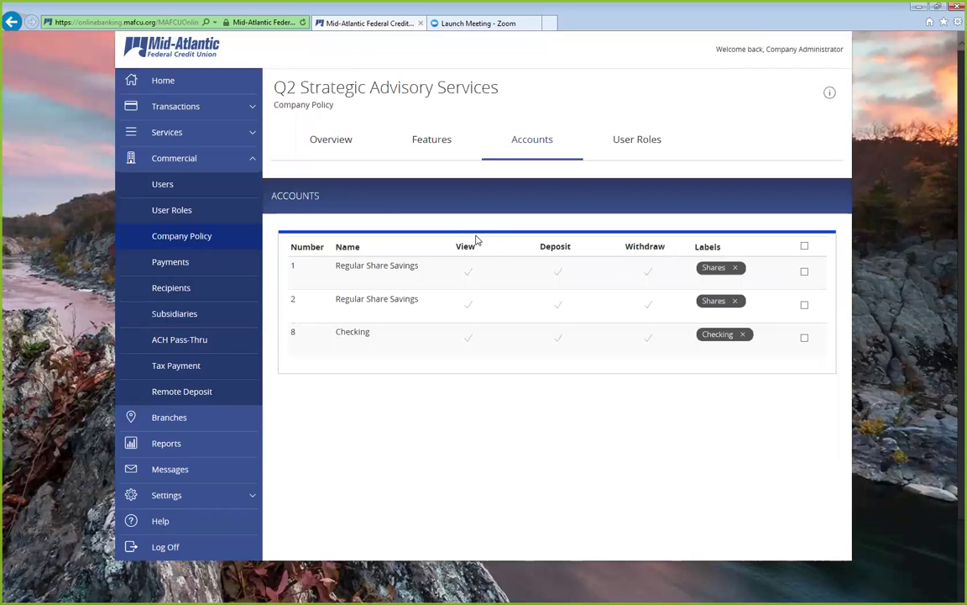
# Copy the Admin user role as a new role named Approver, leaving the description empty
pyautogui.click(191, 215)
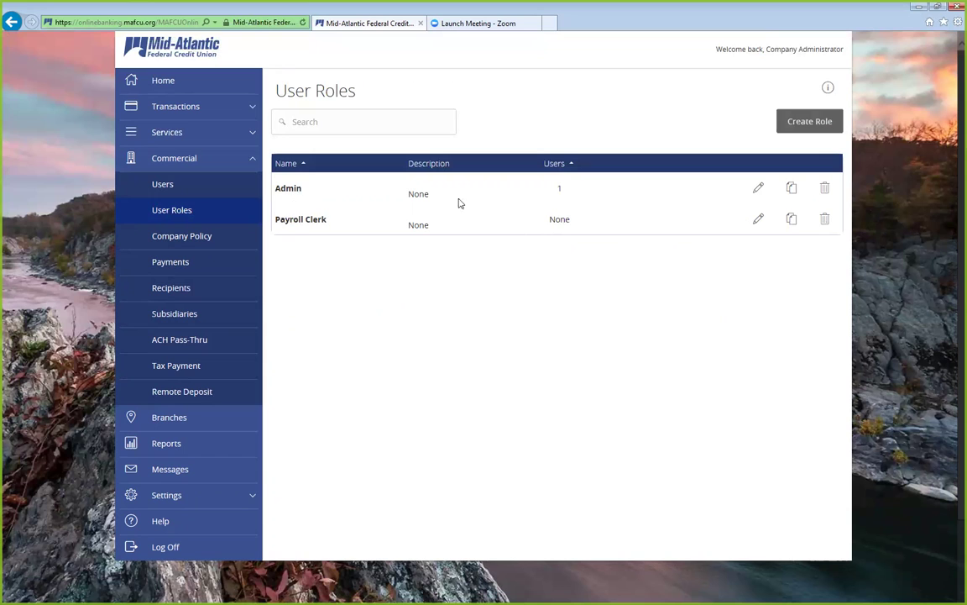
pyautogui.click(792, 189)
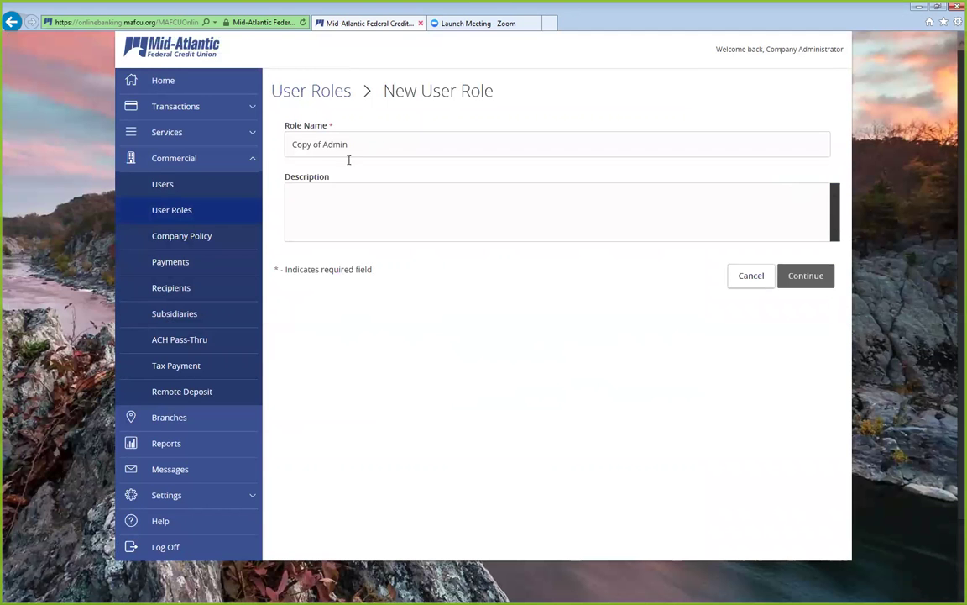
pyautogui.moveTo(346, 145); pyautogui.dragTo(283, 146)
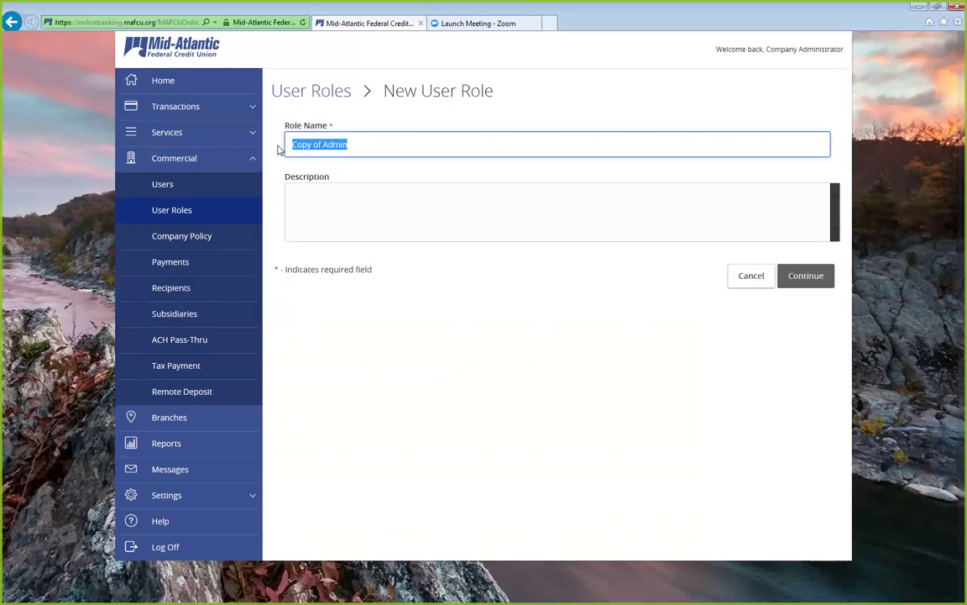
pyautogui.write('AApprover')
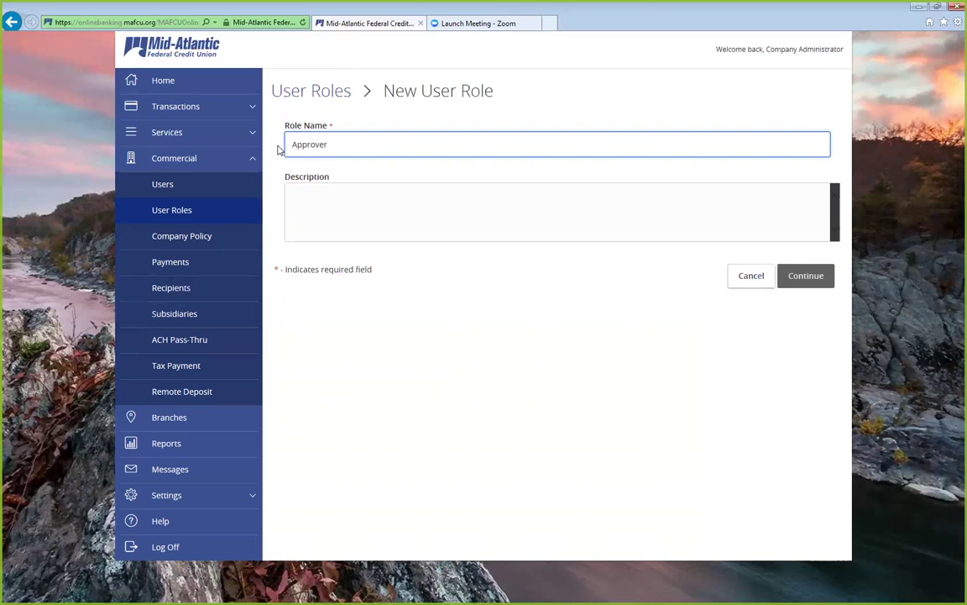
pyautogui.click(335, 209)
pyautogui.click(808, 277)
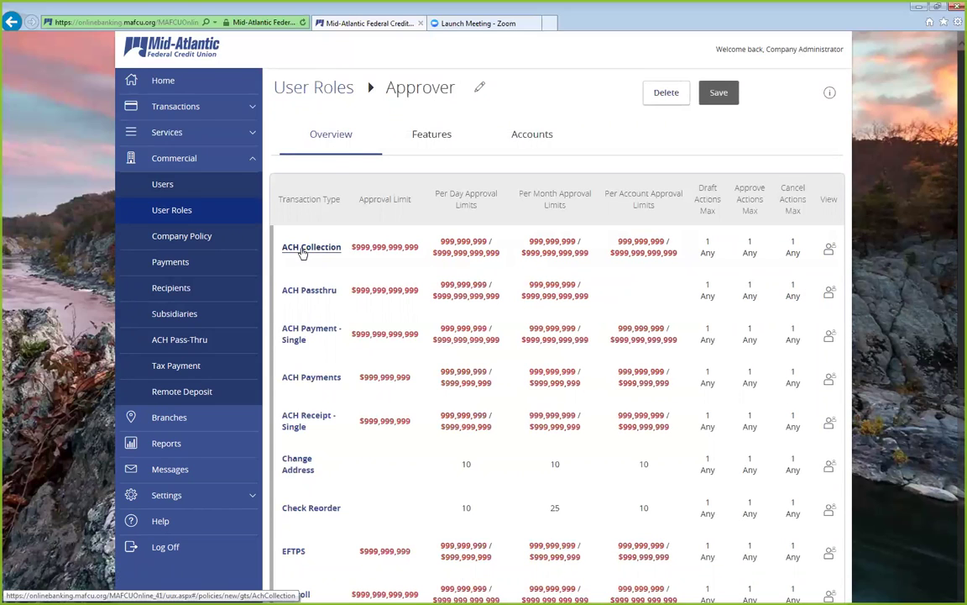
# Disable the Stop Payment transaction type for the Approver role and save the role's policy
pyautogui.scroll(-2, 304, 259)
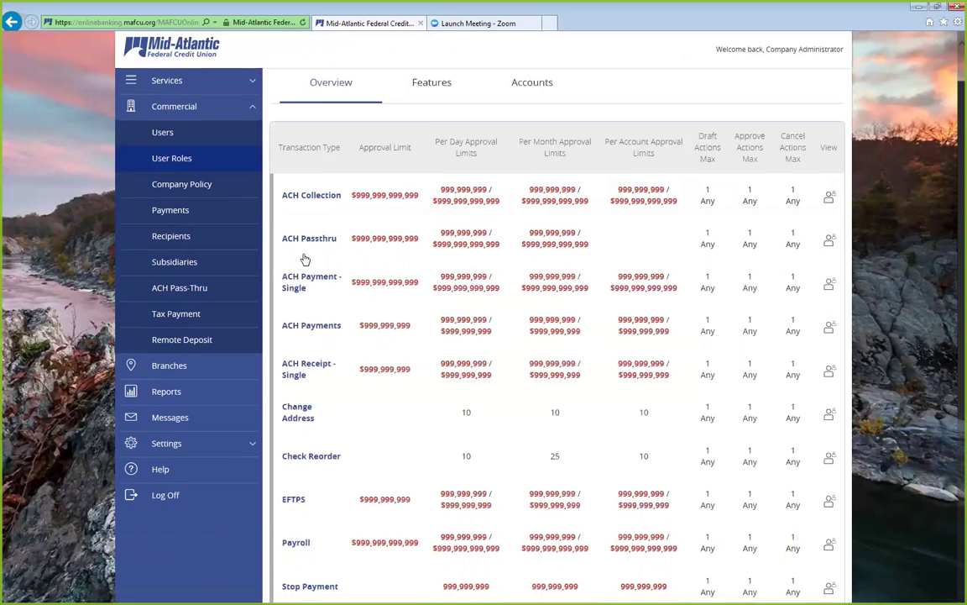
pyautogui.scroll(-1, 304, 265)
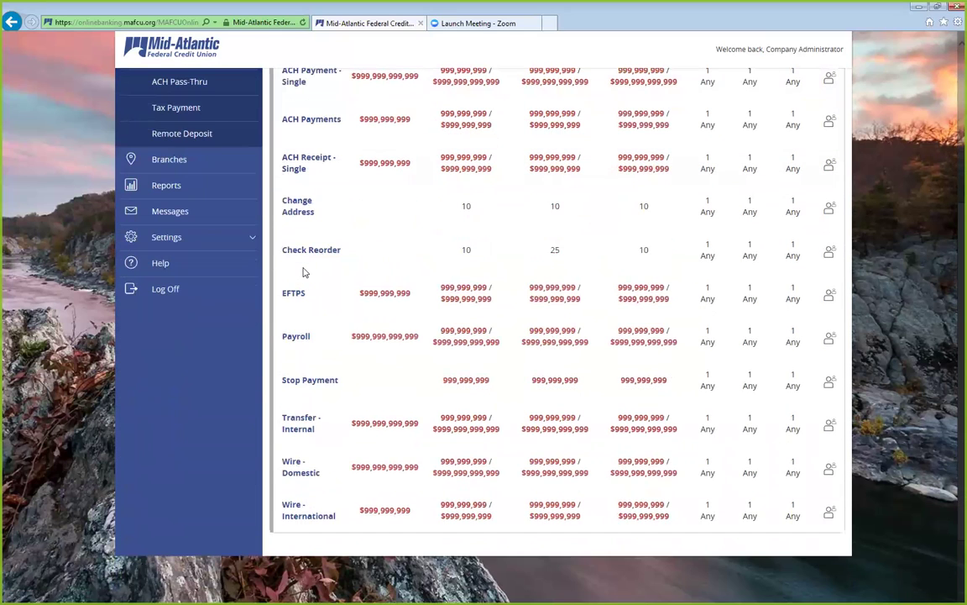
pyautogui.click(296, 380)
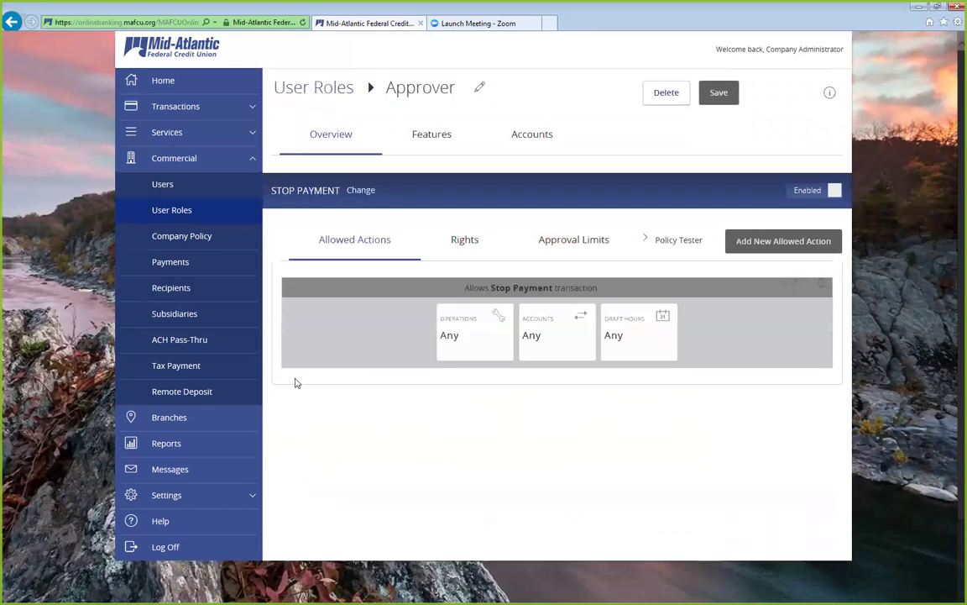
pyautogui.click(804, 191)
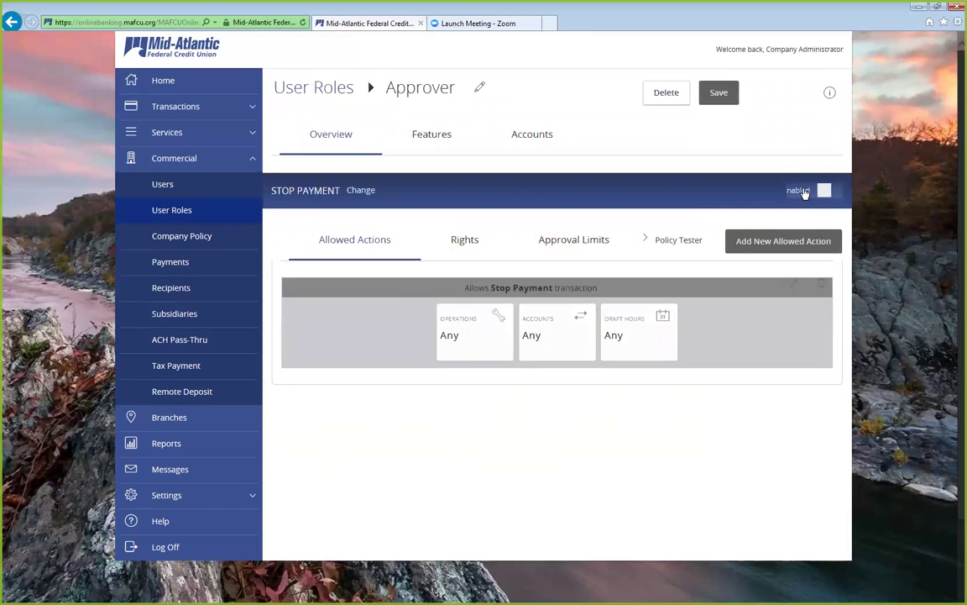
pyautogui.click(719, 97)
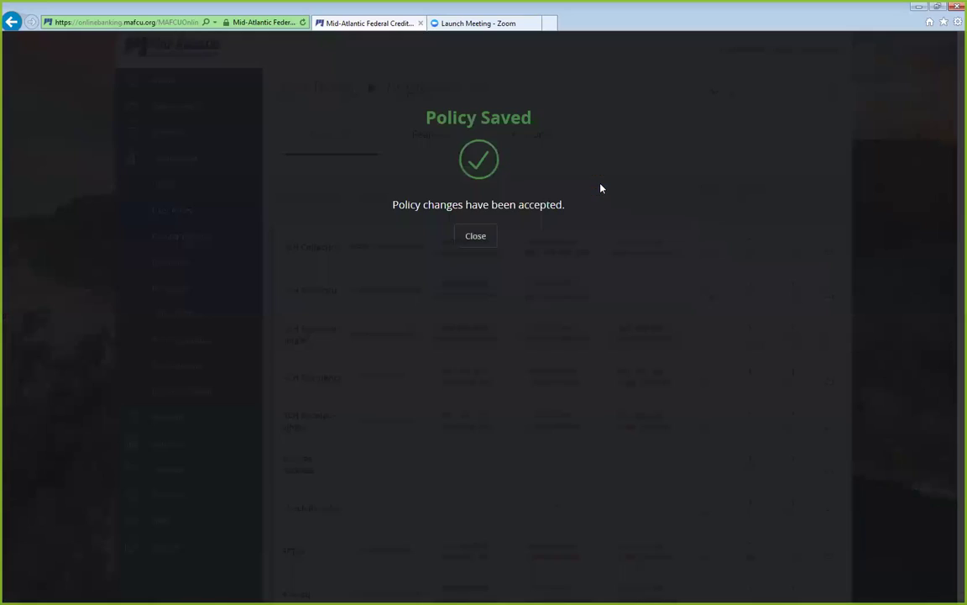
pyautogui.click(487, 235)
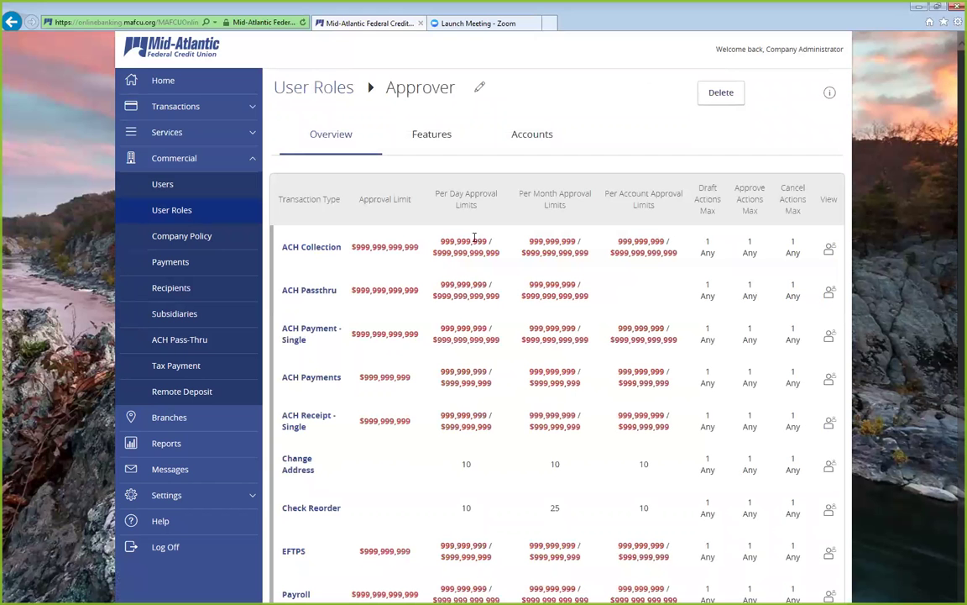
# In the Approver role's ACH Collection rule, enable the Draft Restricted operation in place of Draft and switch off Approve
pyautogui.click(311, 247)
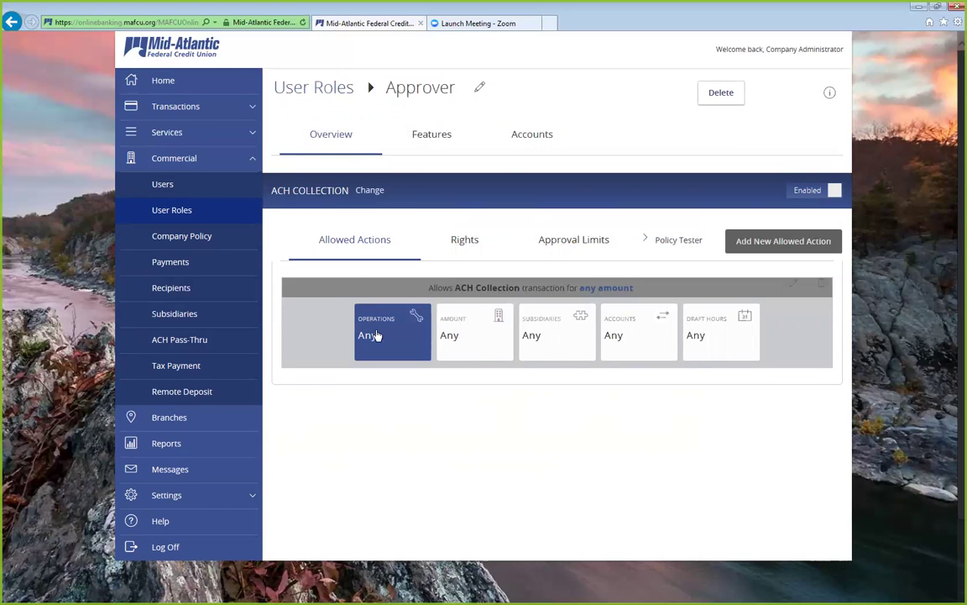
pyautogui.click(376, 334)
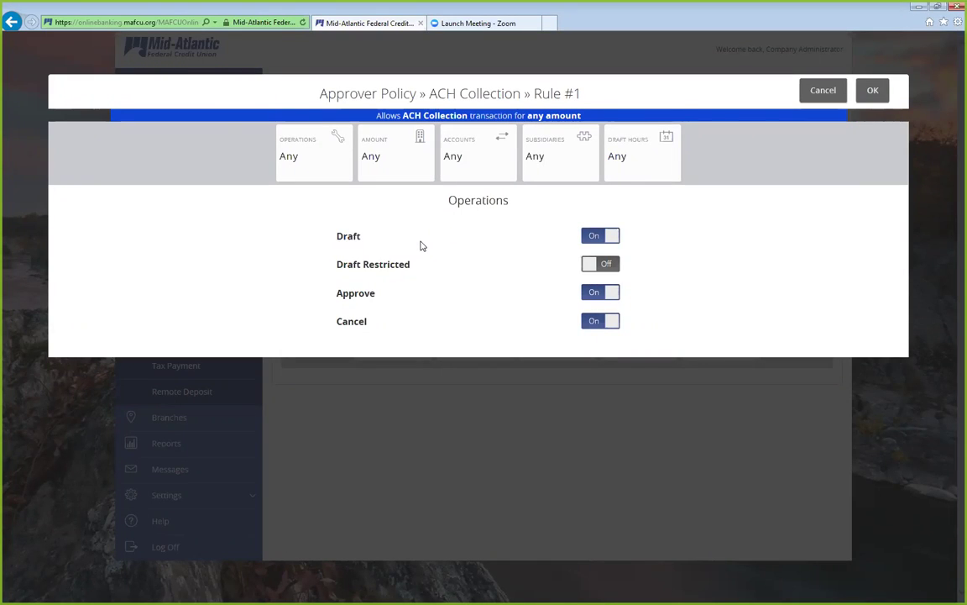
pyautogui.click(605, 264)
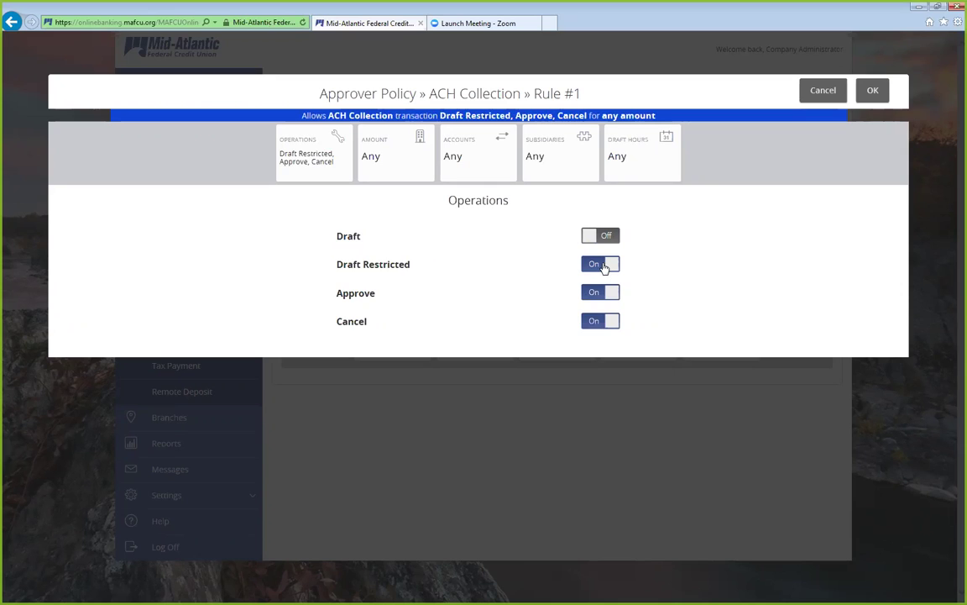
pyautogui.click(597, 293)
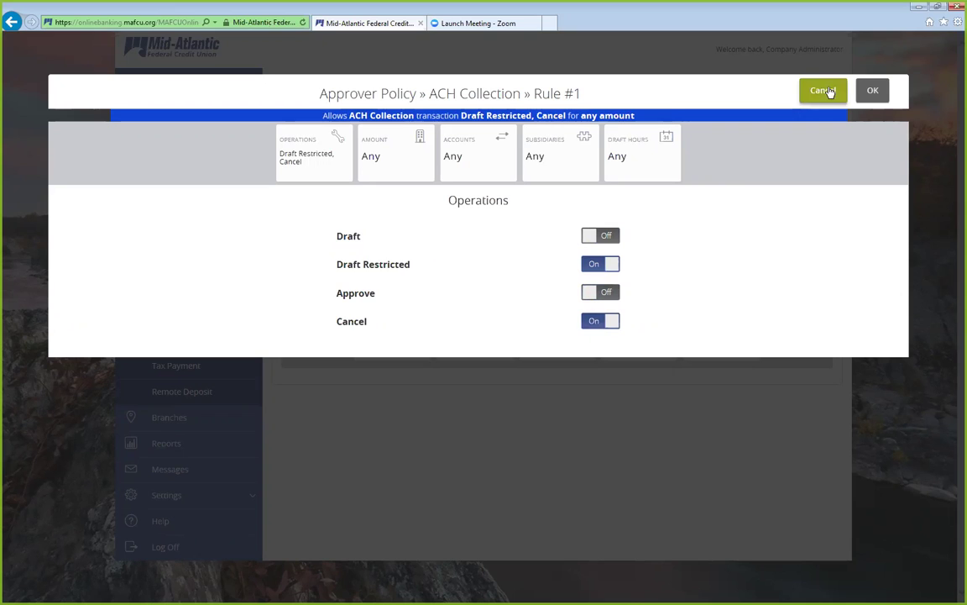
# Set the ACH Collection rule's maximum operation amount to $15,000
pyautogui.click(388, 148)
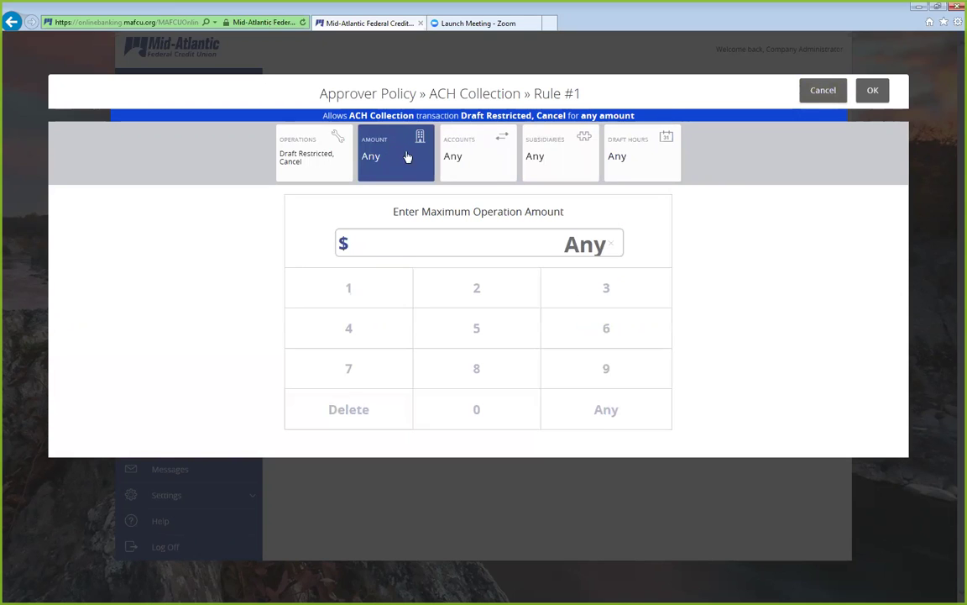
pyautogui.click(349, 290)
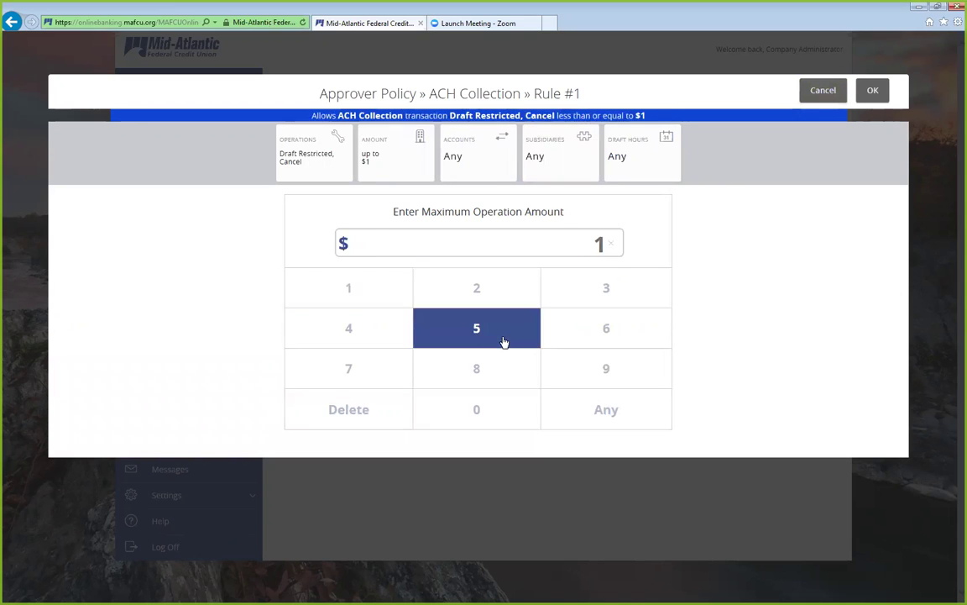
pyautogui.click(503, 341)
pyautogui.click(495, 409)
pyautogui.doubleClick(494, 410)
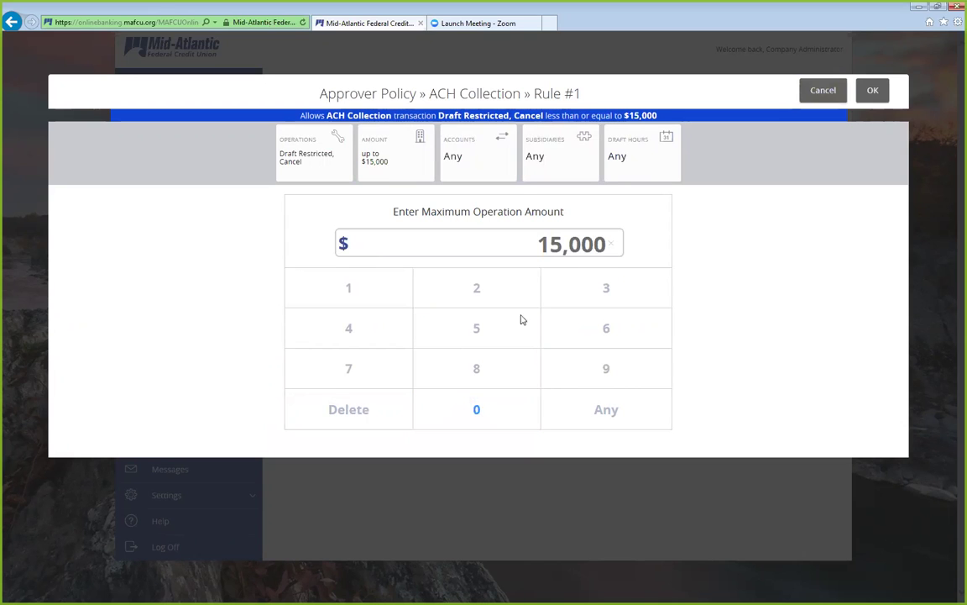
# Restrict the ACH Collection rule to the individual Checking account and the subsidiary Sub Company A
pyautogui.click(483, 152)
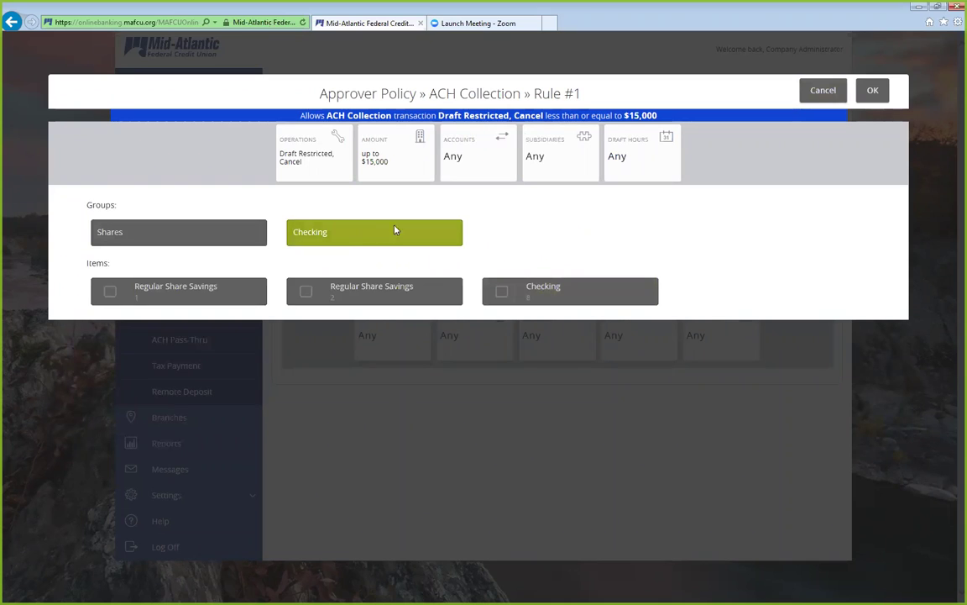
pyautogui.click(575, 297)
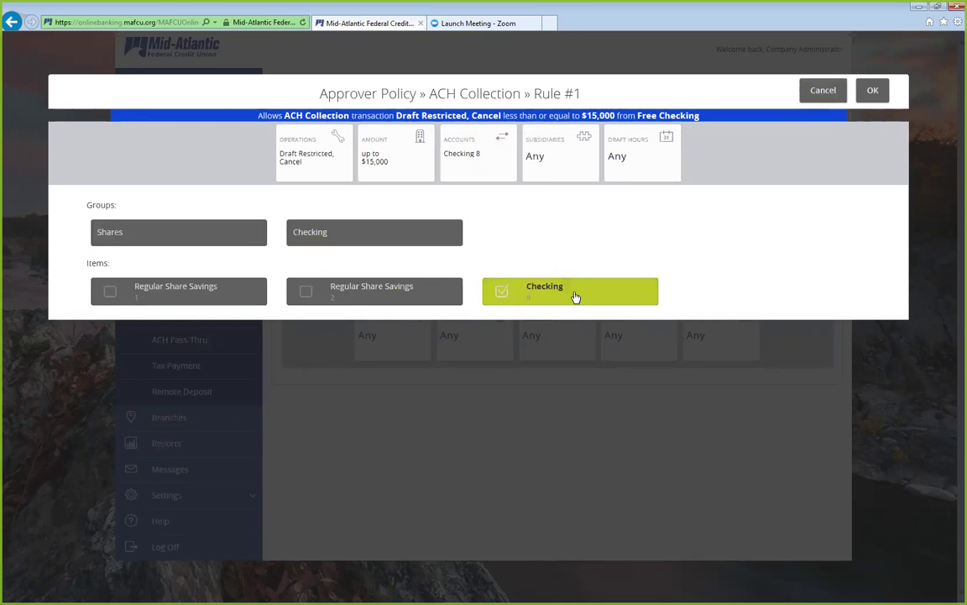
pyautogui.click(548, 162)
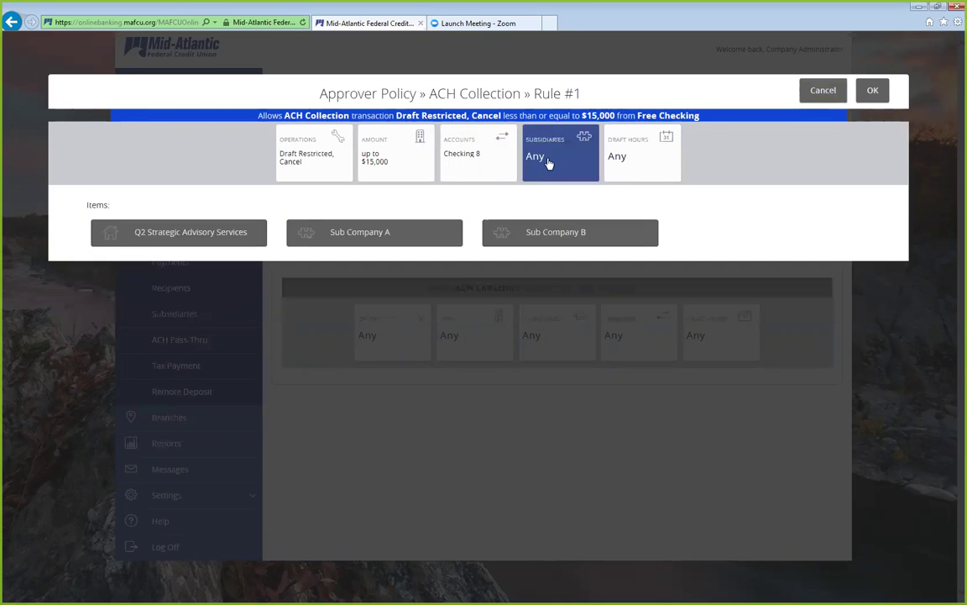
pyautogui.click(384, 234)
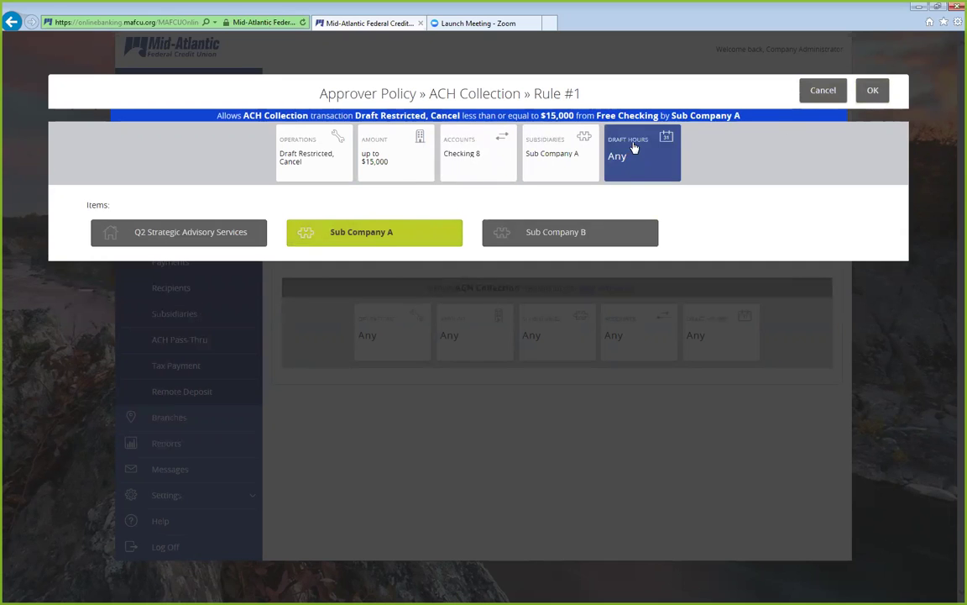
# Apply the ACH Collection rule and cycle the Approver role's View Online Activity right through its visibility levels
pyautogui.click(873, 90)
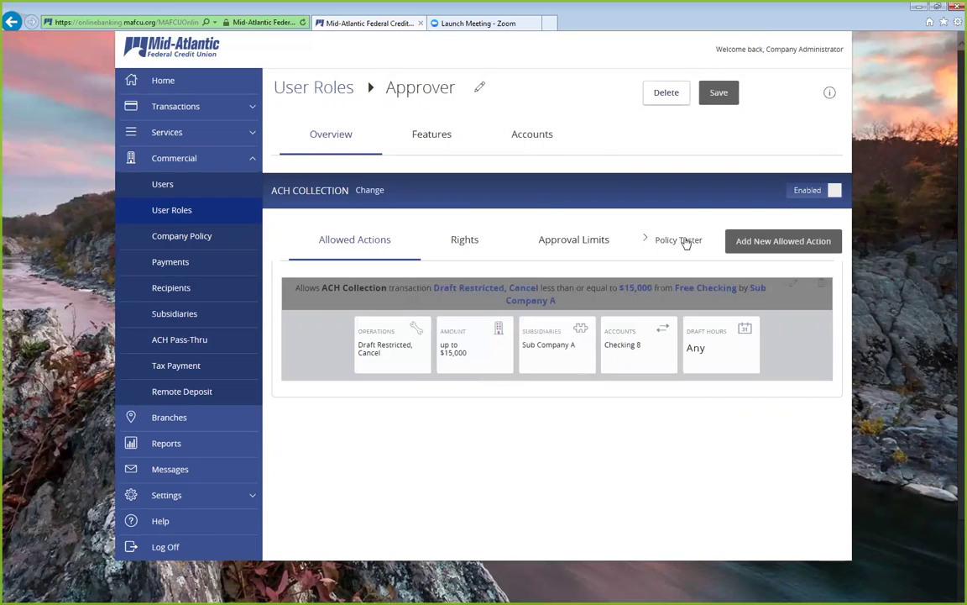
pyautogui.click(463, 241)
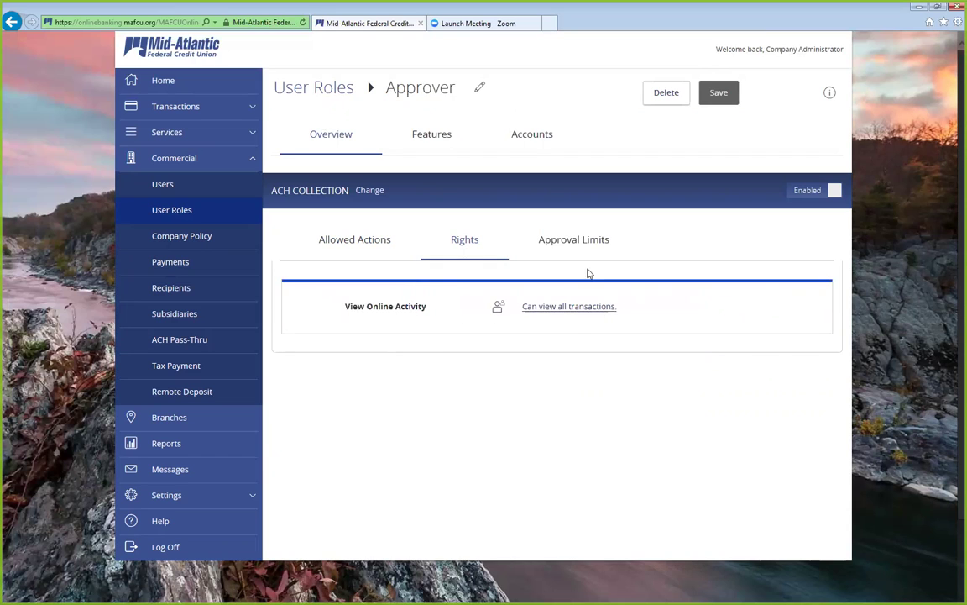
pyautogui.click(565, 307)
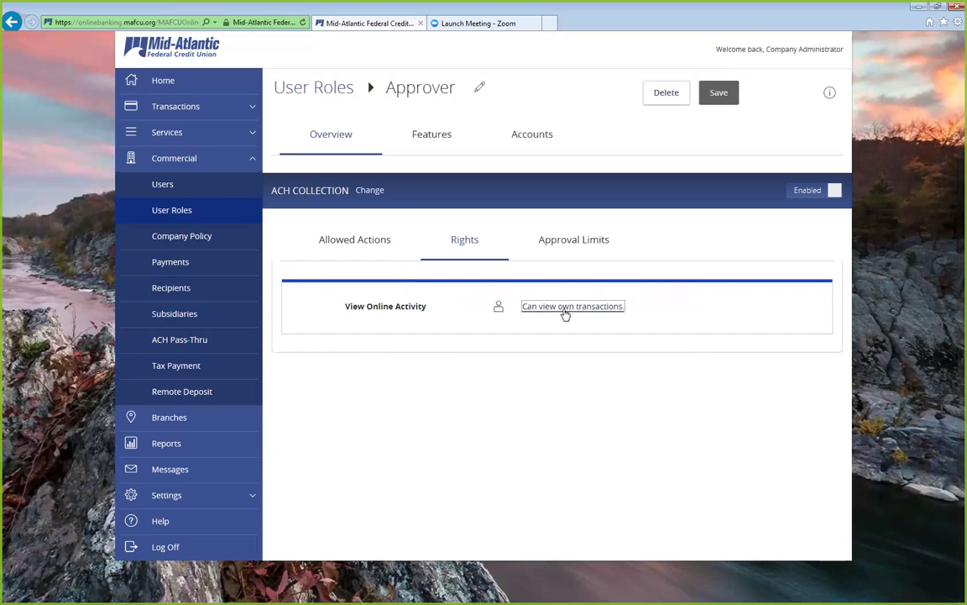
pyautogui.click(565, 308)
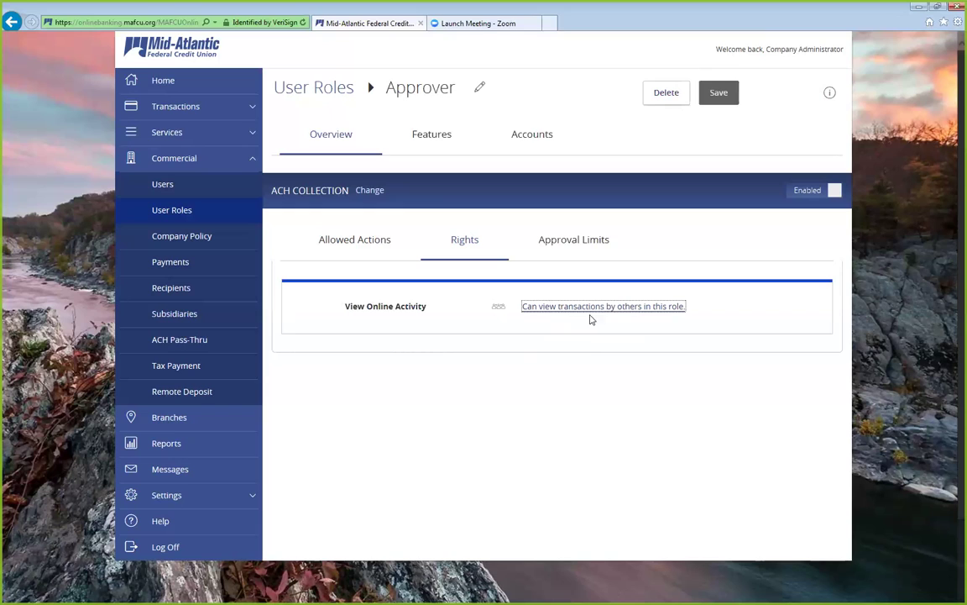
pyautogui.click(596, 309)
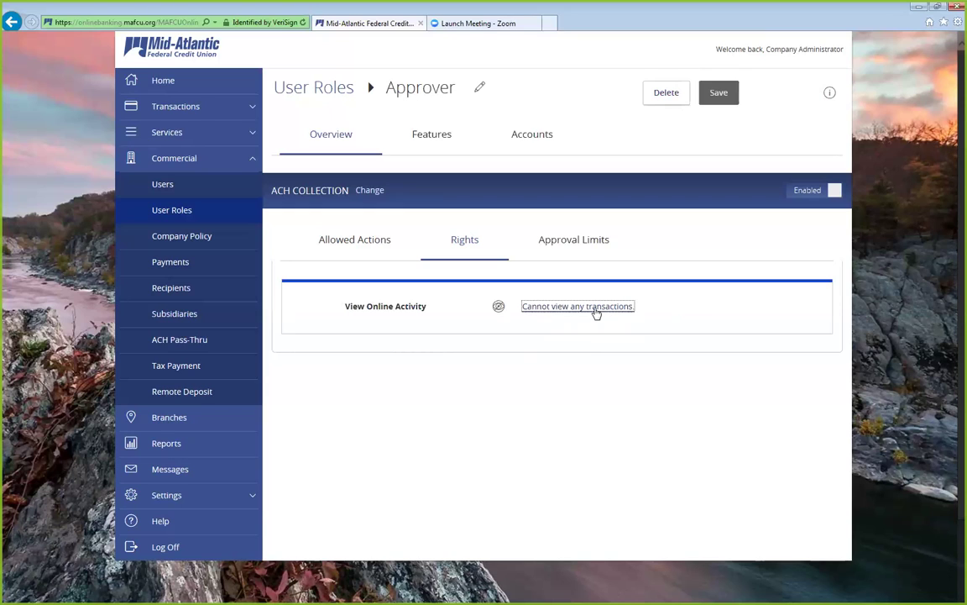
pyautogui.click(596, 309)
pyautogui.click(596, 310)
pyautogui.click(596, 309)
pyautogui.click(597, 309)
pyautogui.click(597, 309)
pyautogui.click(597, 310)
pyautogui.click(596, 311)
pyautogui.click(597, 310)
# Review the Approver role's ACH Collection approval limits and its feature rights
pyautogui.click(587, 242)
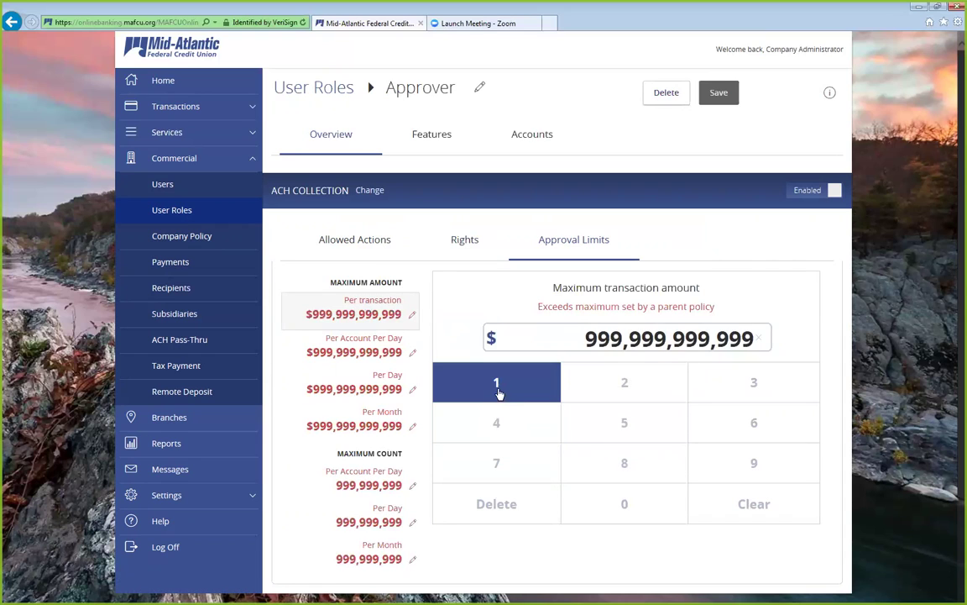
pyautogui.click(624, 503)
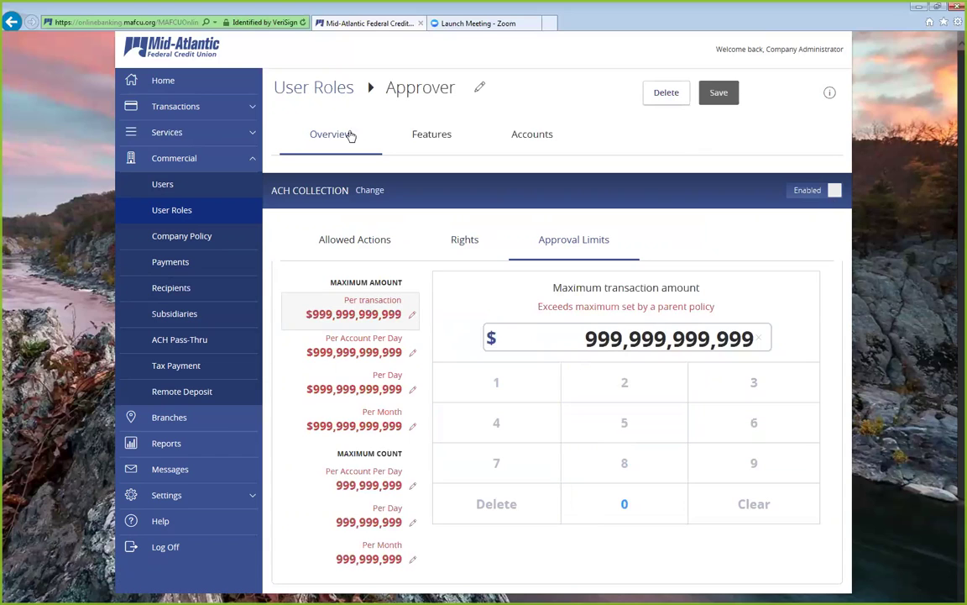
pyautogui.click(420, 139)
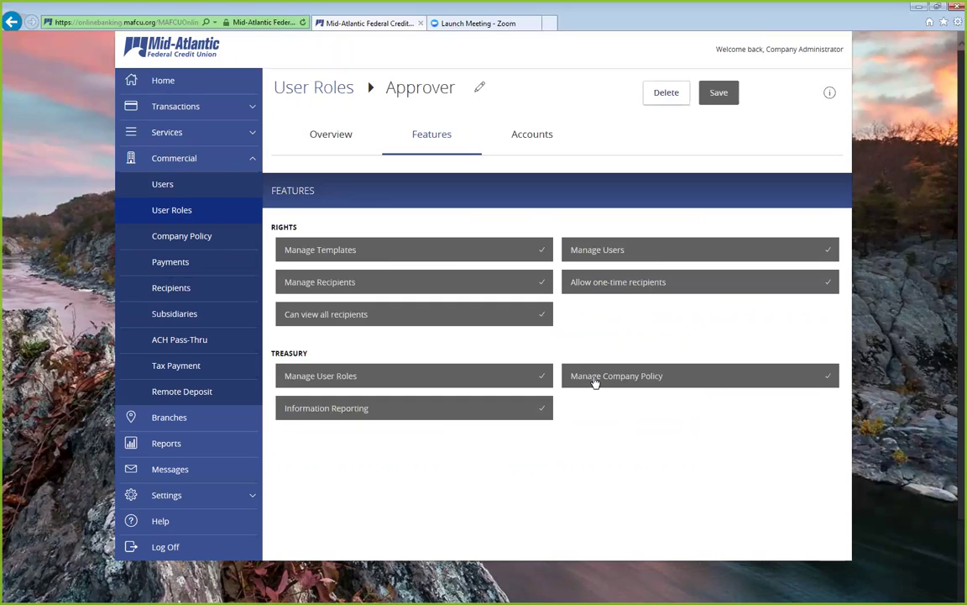
# Deny the Approver role withdrawals from Checking and all access to the first Regular Share Savings account, and save the policy
pyautogui.click(524, 136)
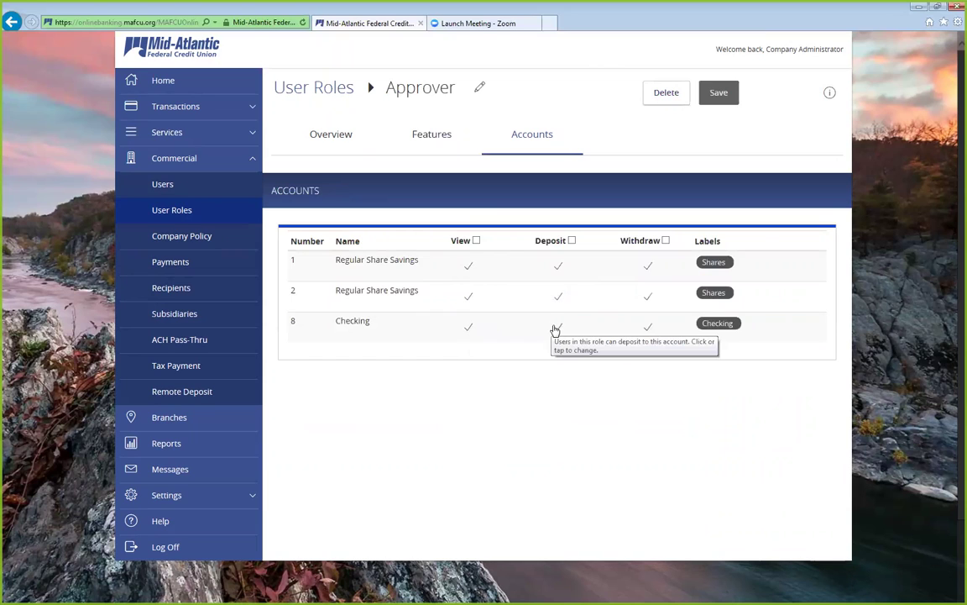
pyautogui.click(645, 327)
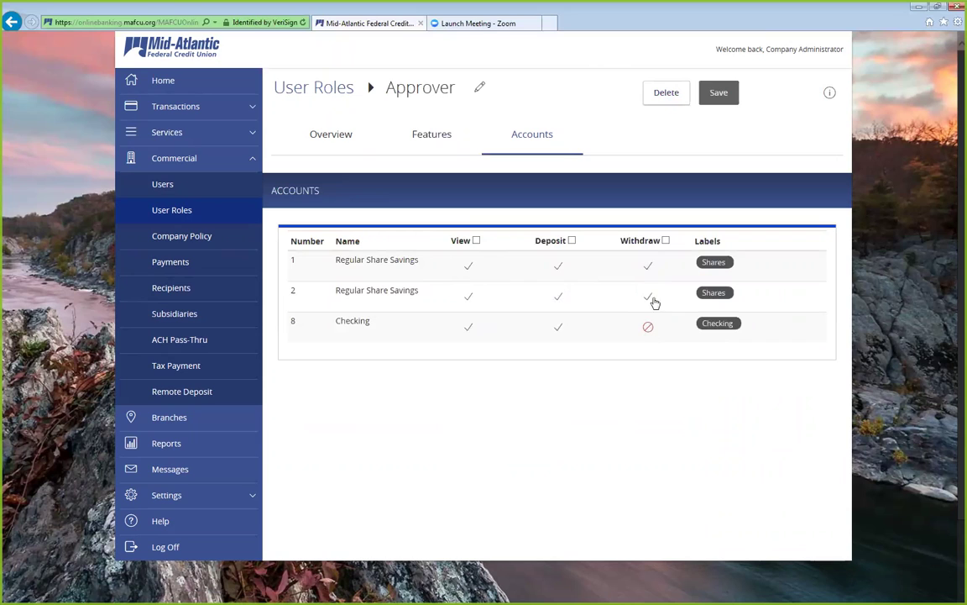
pyautogui.click(467, 265)
pyautogui.click(558, 265)
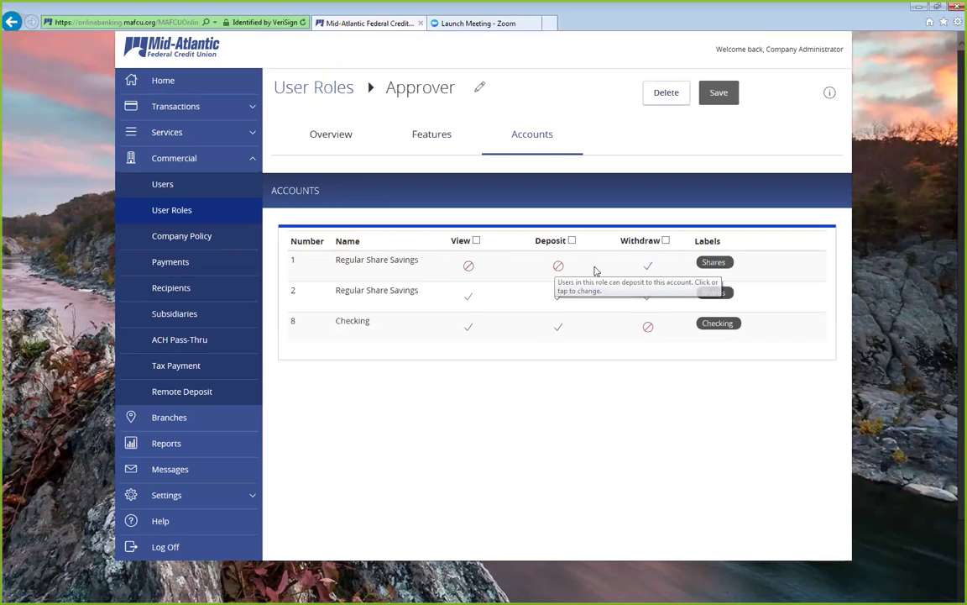
pyautogui.click(648, 265)
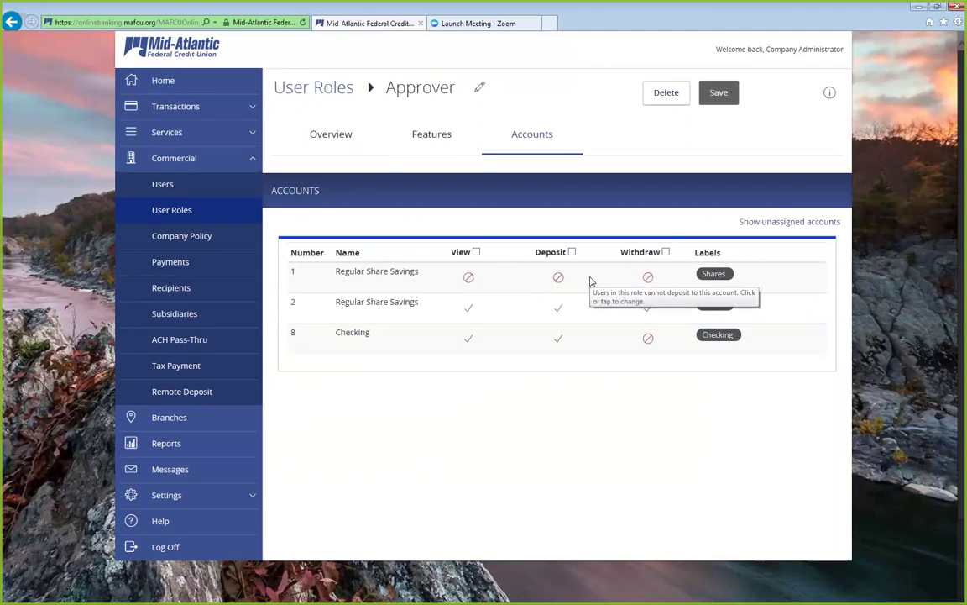
pyautogui.click(718, 94)
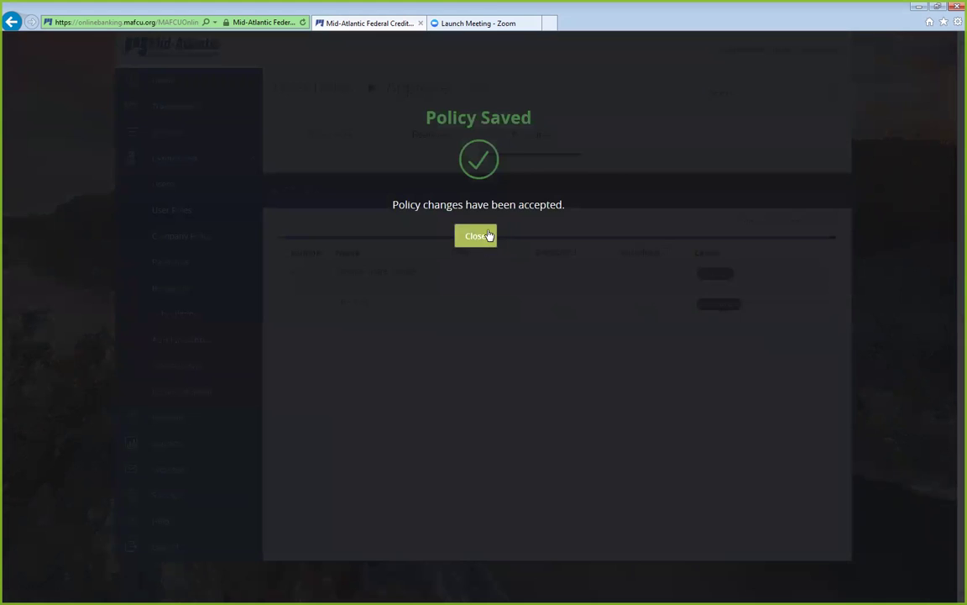
pyautogui.click(488, 234)
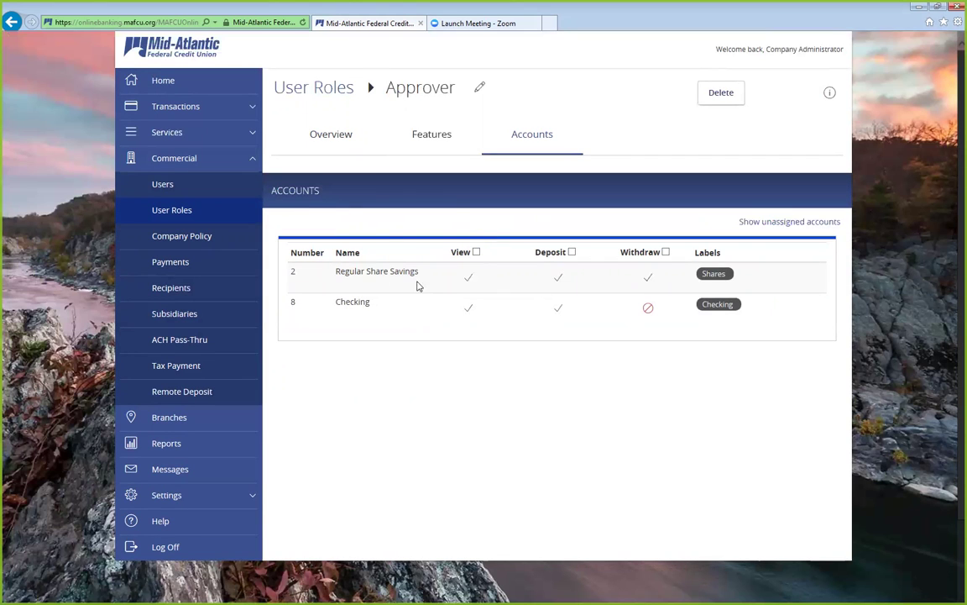
# Examine the role choices on a new user form, cancel it and show the existing users as a list
pyautogui.click(178, 194)
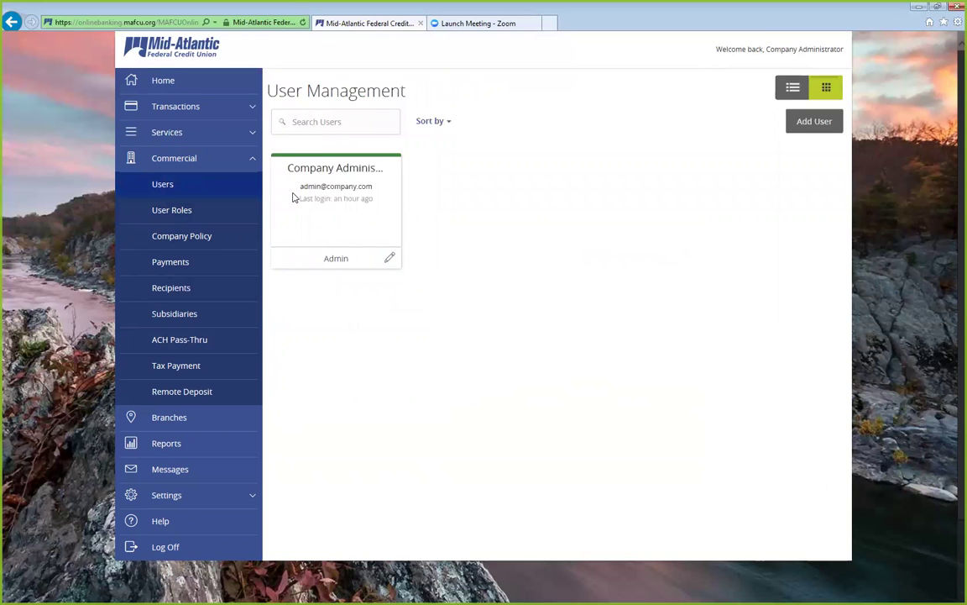
pyautogui.click(815, 122)
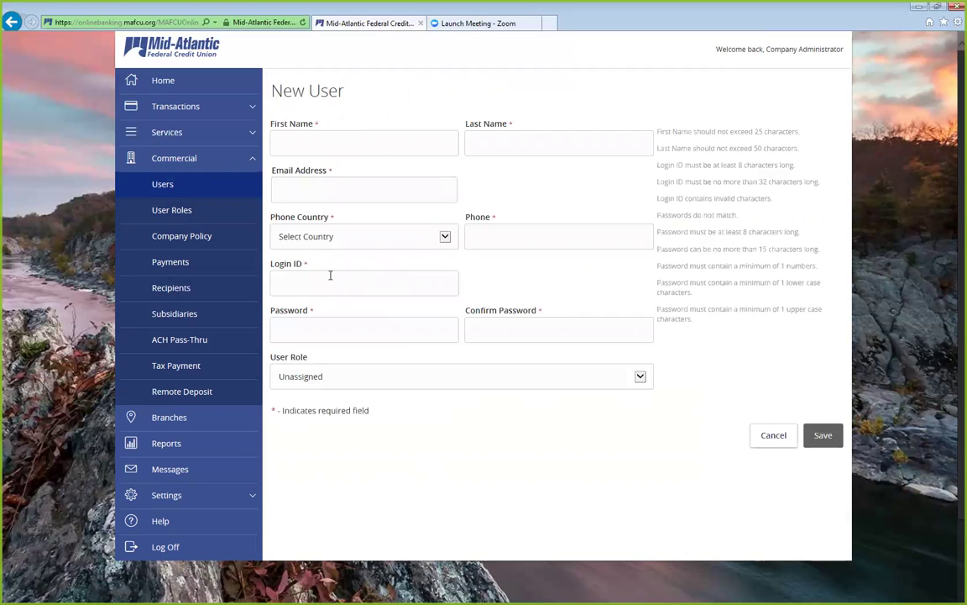
pyautogui.click(641, 378)
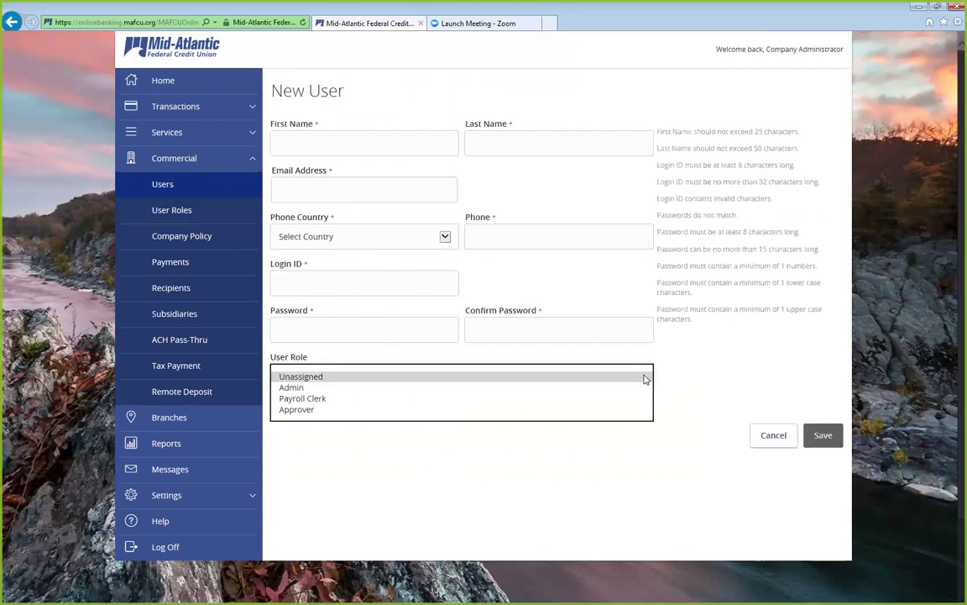
pyautogui.click(644, 378)
pyautogui.click(760, 440)
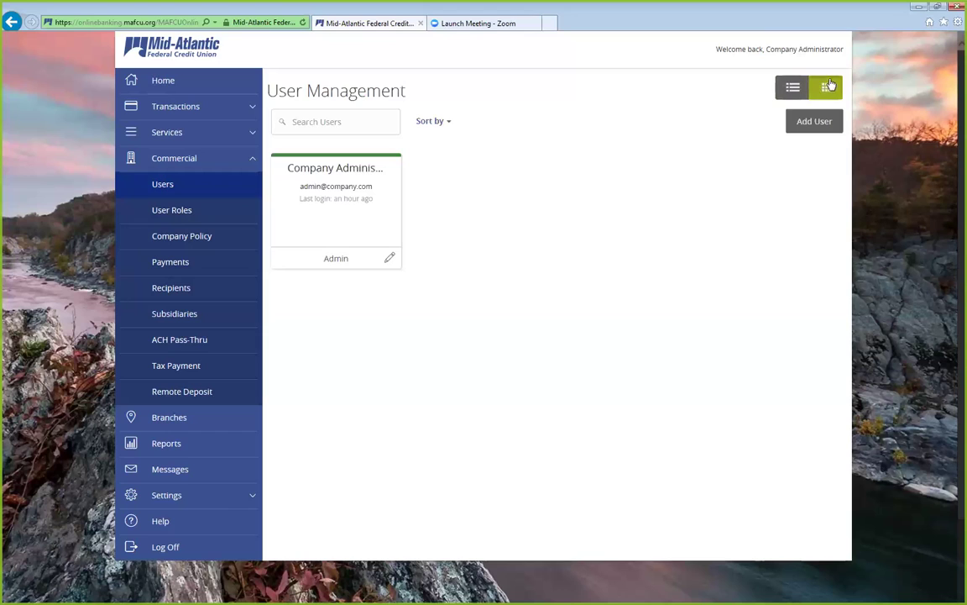
pyautogui.click(792, 87)
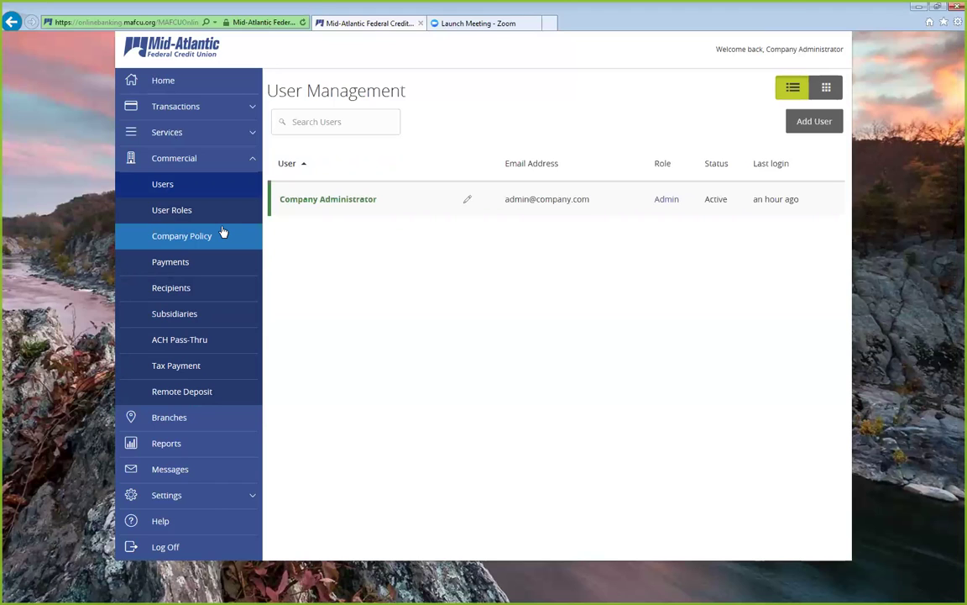
# Start a new Cash Position Report covering the accounts labelled Shares and Checking
pyautogui.scroll(-1, 222, 233)
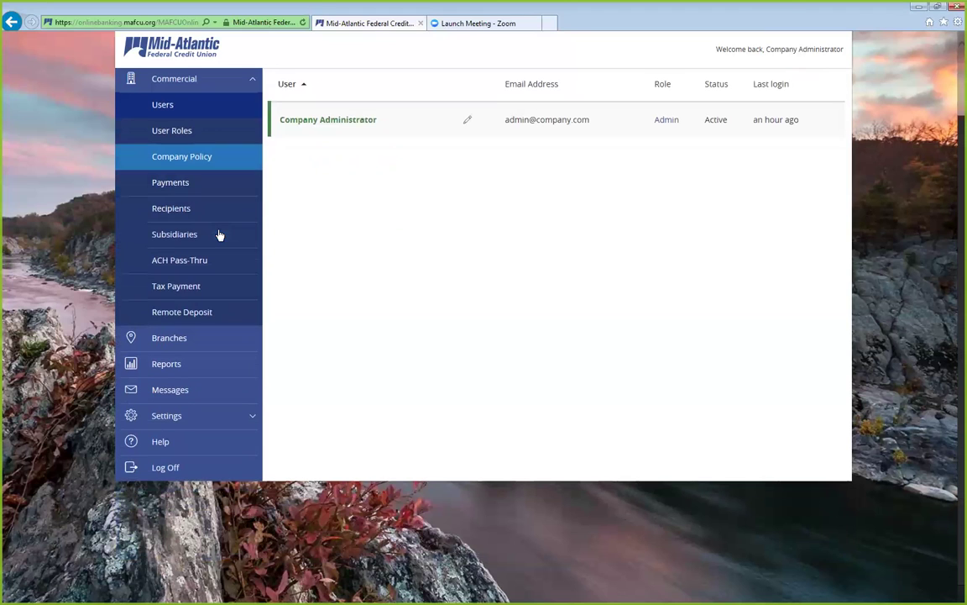
pyautogui.click(167, 364)
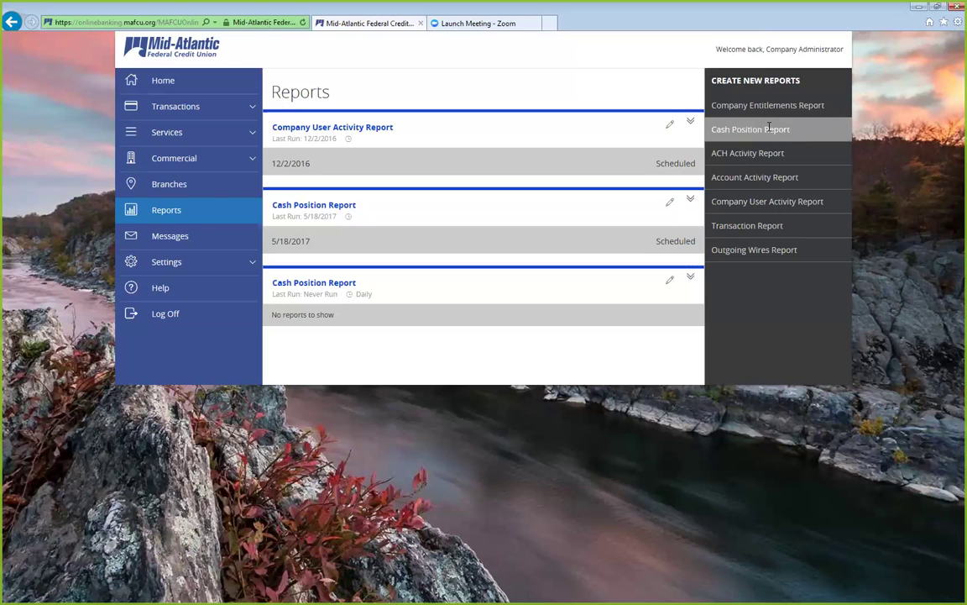
pyautogui.click(768, 128)
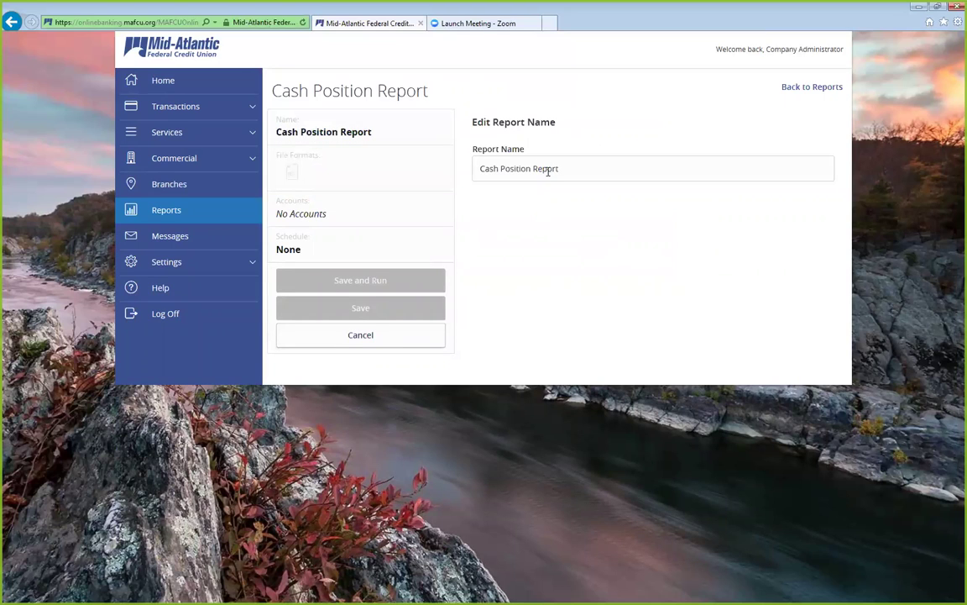
pyautogui.click(334, 168)
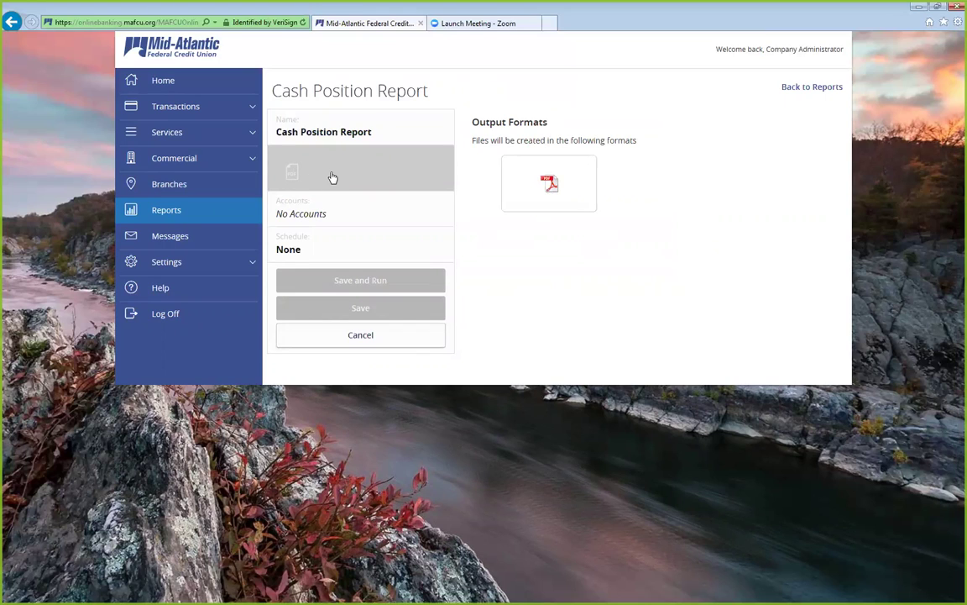
pyautogui.click(319, 209)
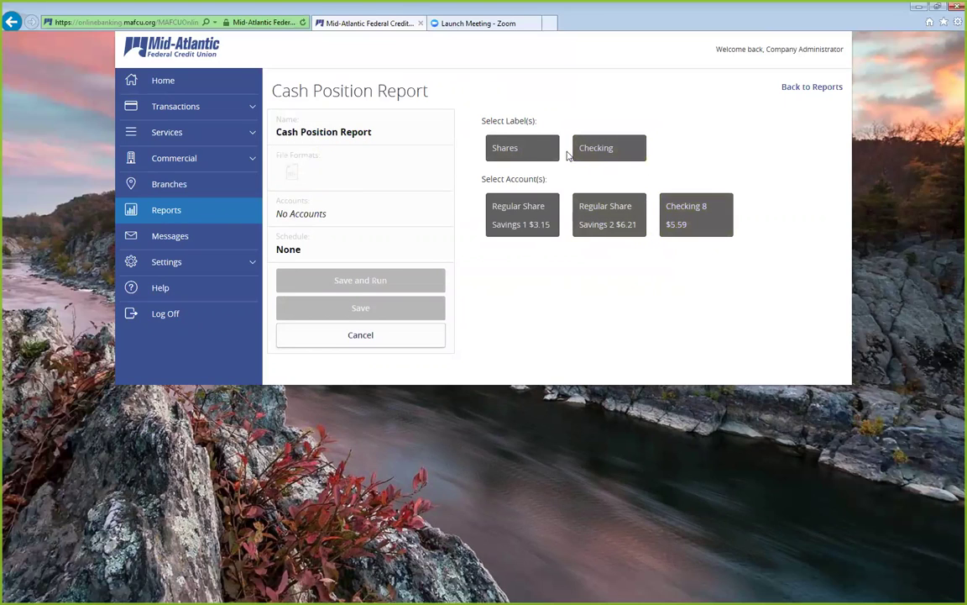
pyautogui.click(535, 148)
pyautogui.click(591, 150)
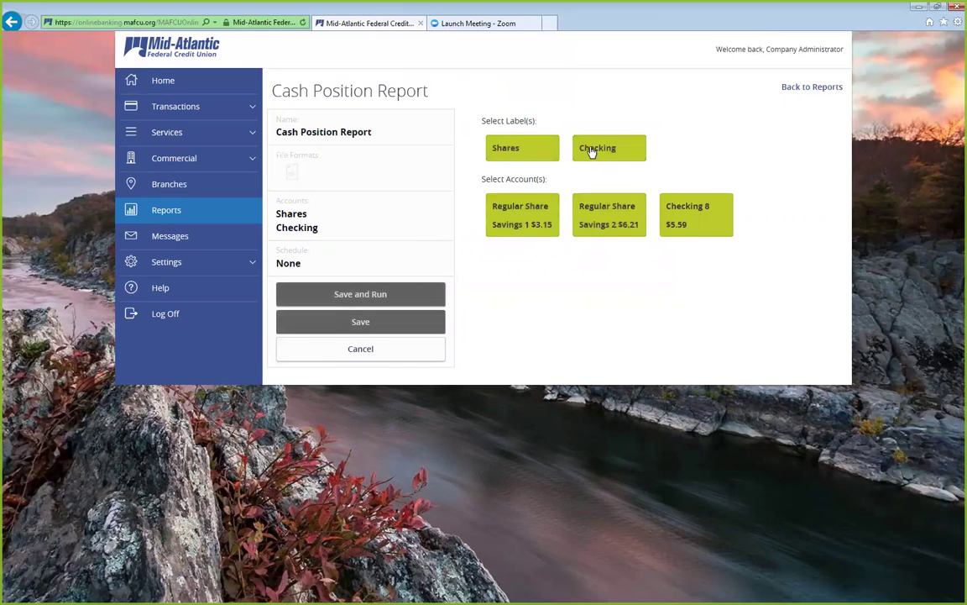
# Schedule the Cash Position Report to run daily and save it
pyautogui.click(351, 259)
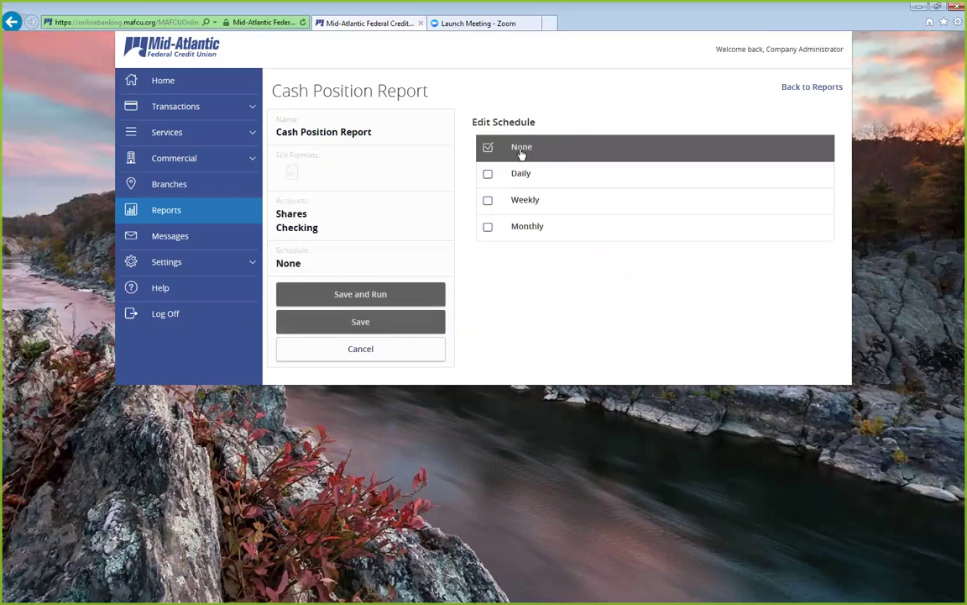
pyautogui.click(488, 175)
pyautogui.click(488, 201)
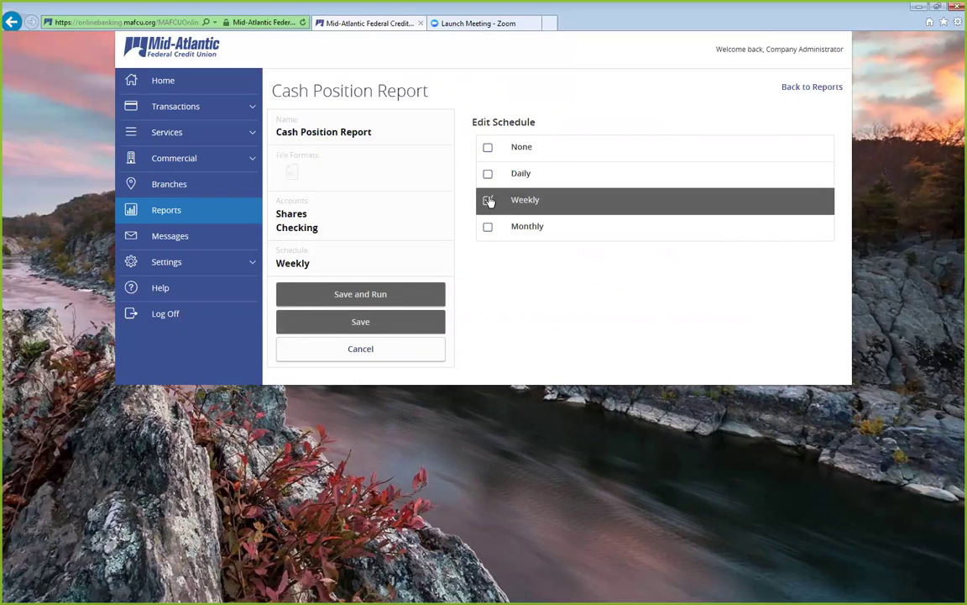
pyautogui.click(488, 175)
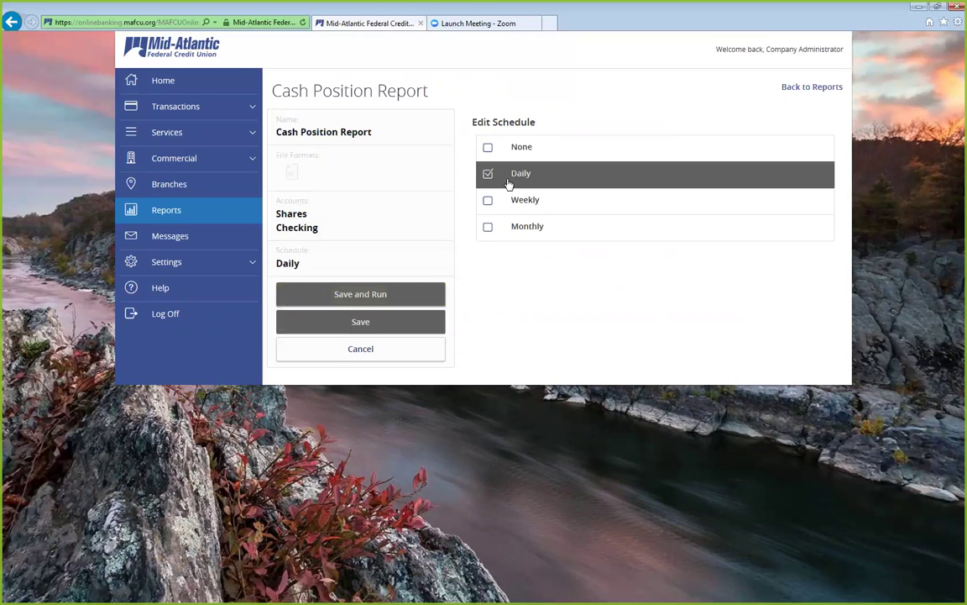
pyautogui.click(387, 330)
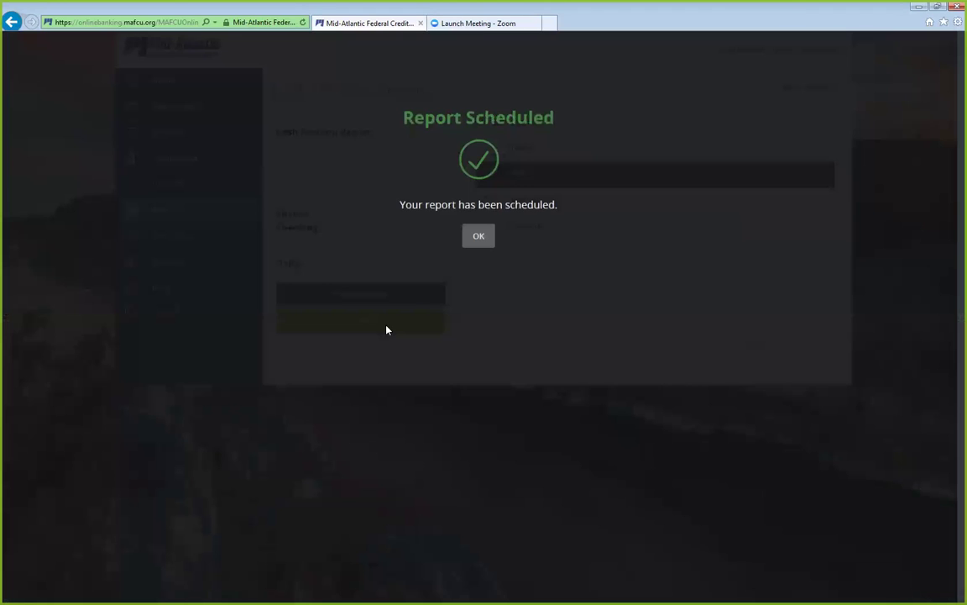
pyautogui.click(479, 238)
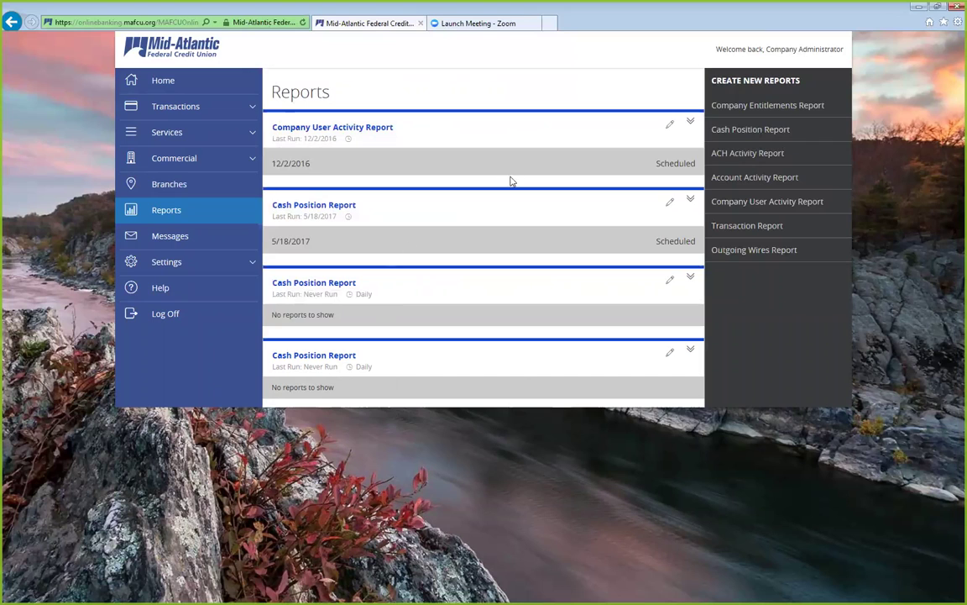
# Examine the setup options for a new ACH Activity Report and return to the reports overview
pyautogui.click(764, 154)
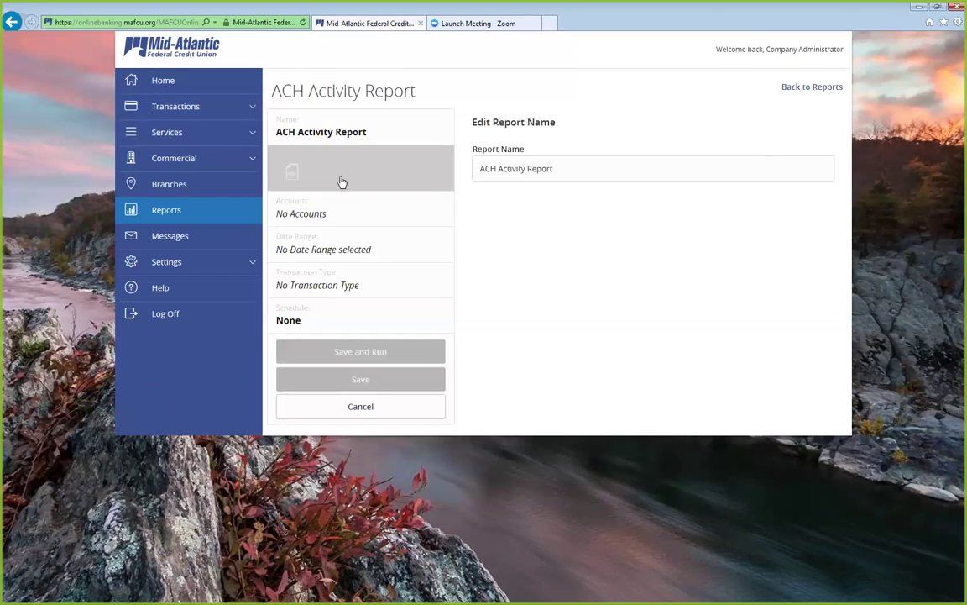
pyautogui.click(193, 210)
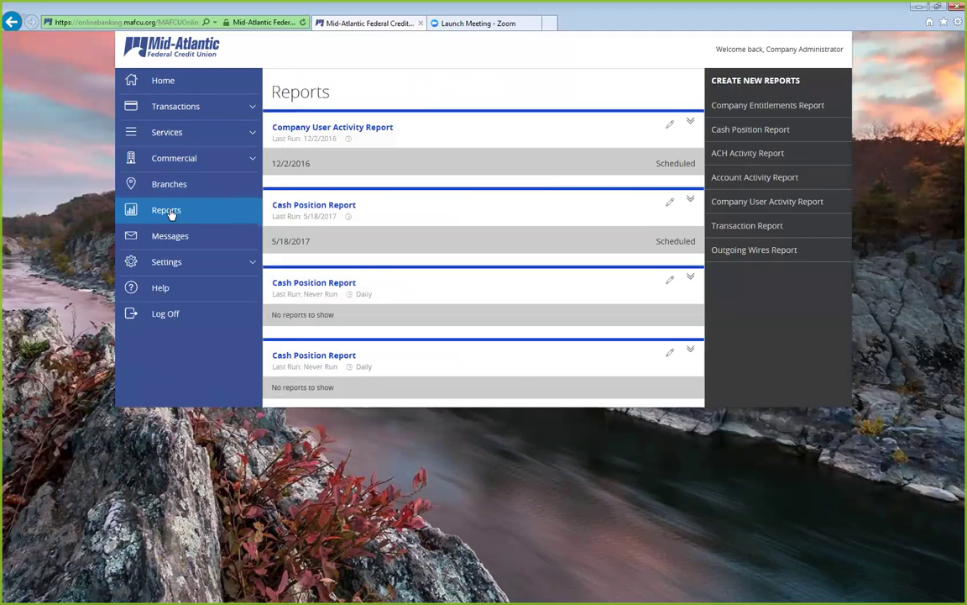